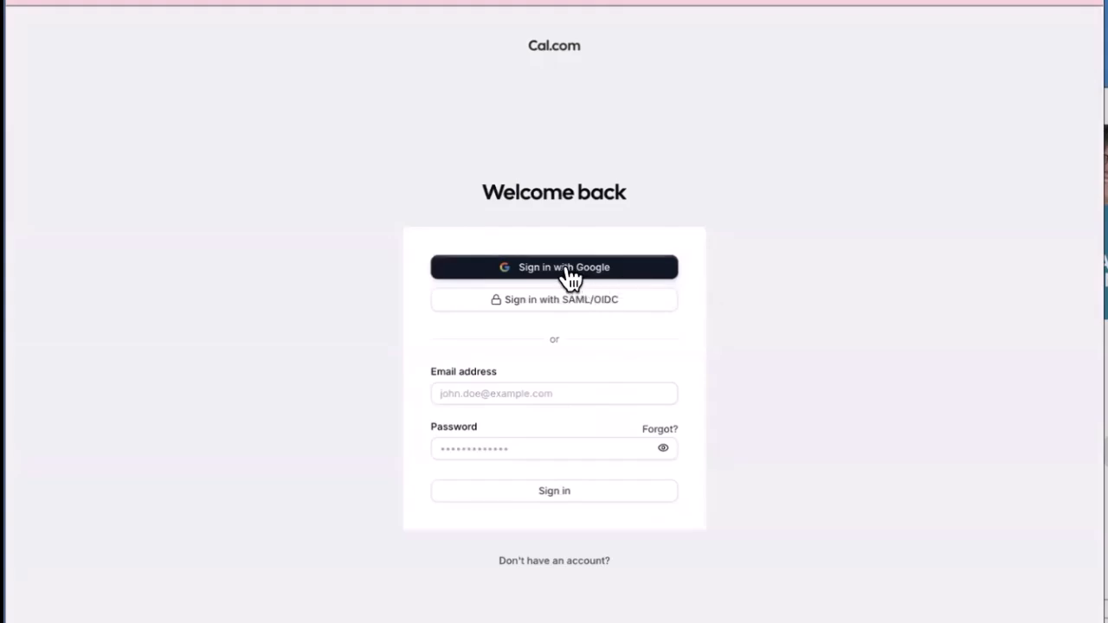
Sign in to Cal.com with the existing Google account and grant it all the requested calendar access.
{"action": "left_click", "coordinate": [569, 275]}
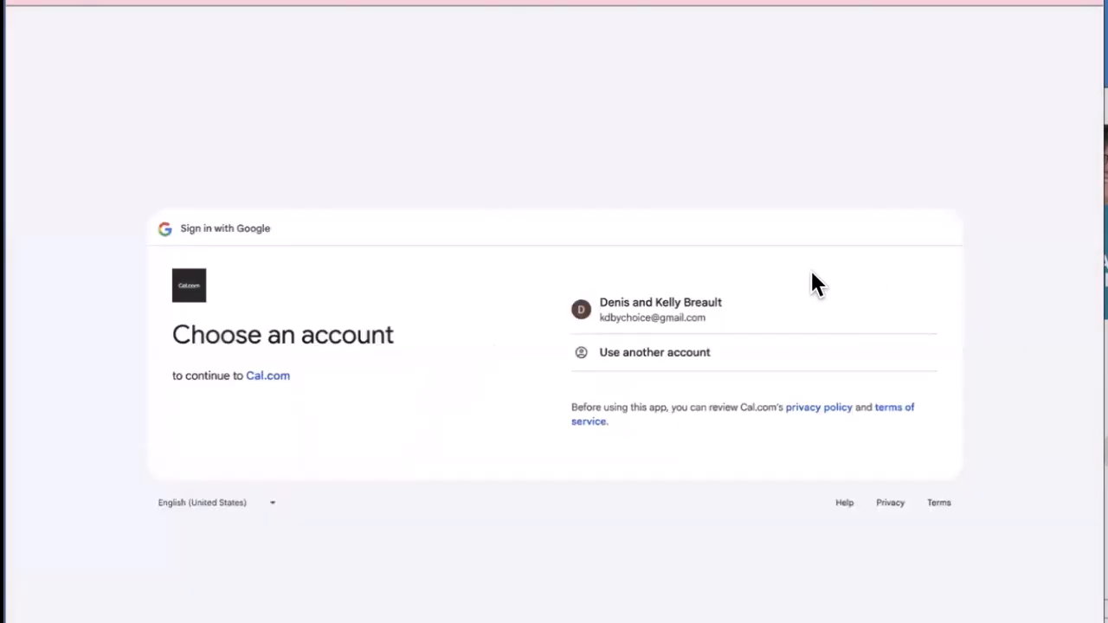
{"action": "left_click", "coordinate": [638, 308]}
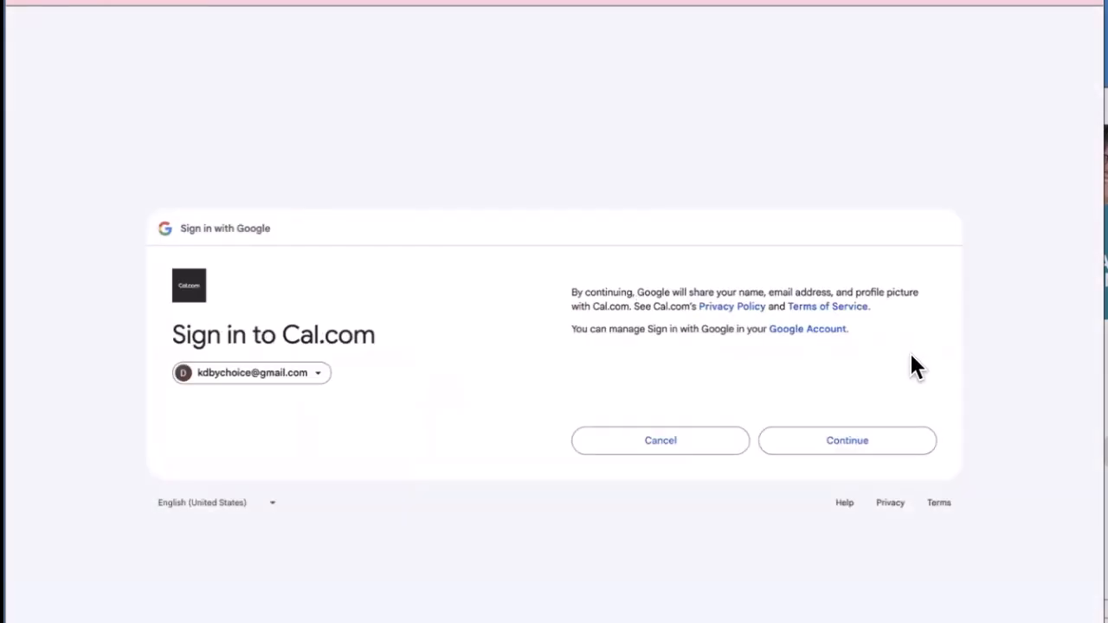
{"action": "left_click", "coordinate": [839, 446]}
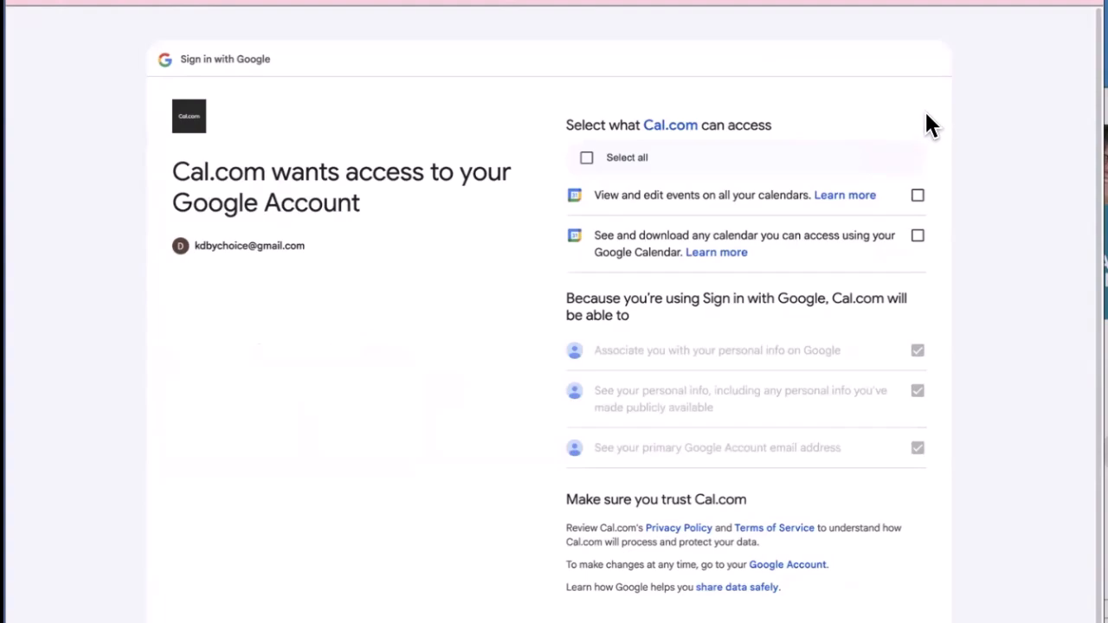
{"action": "left_click", "coordinate": [589, 161]}
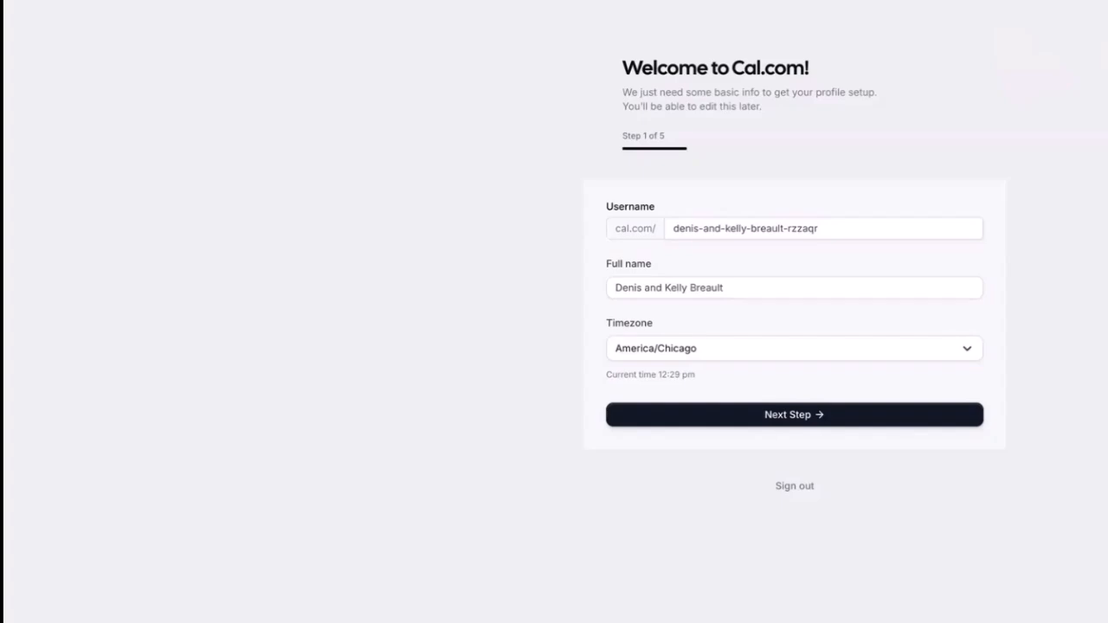
Accept the prefilled profile details with the America/Chicago timezone and keep the connected Google Calendar for creating events.
{"action": "left_click", "coordinate": [779, 416]}
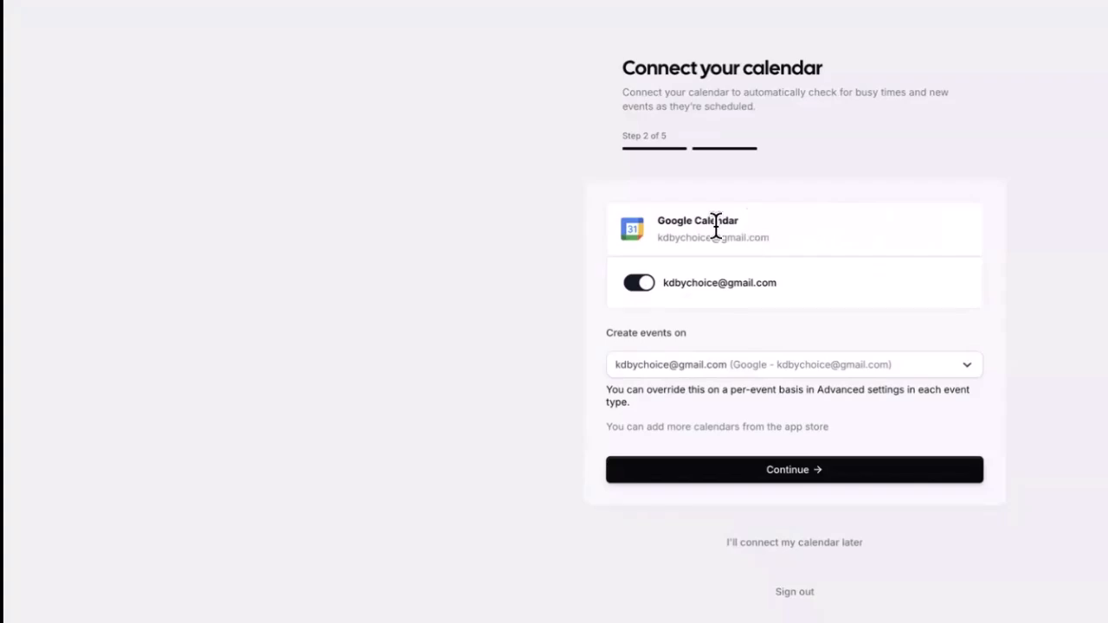
{"action": "left_click", "coordinate": [755, 468]}
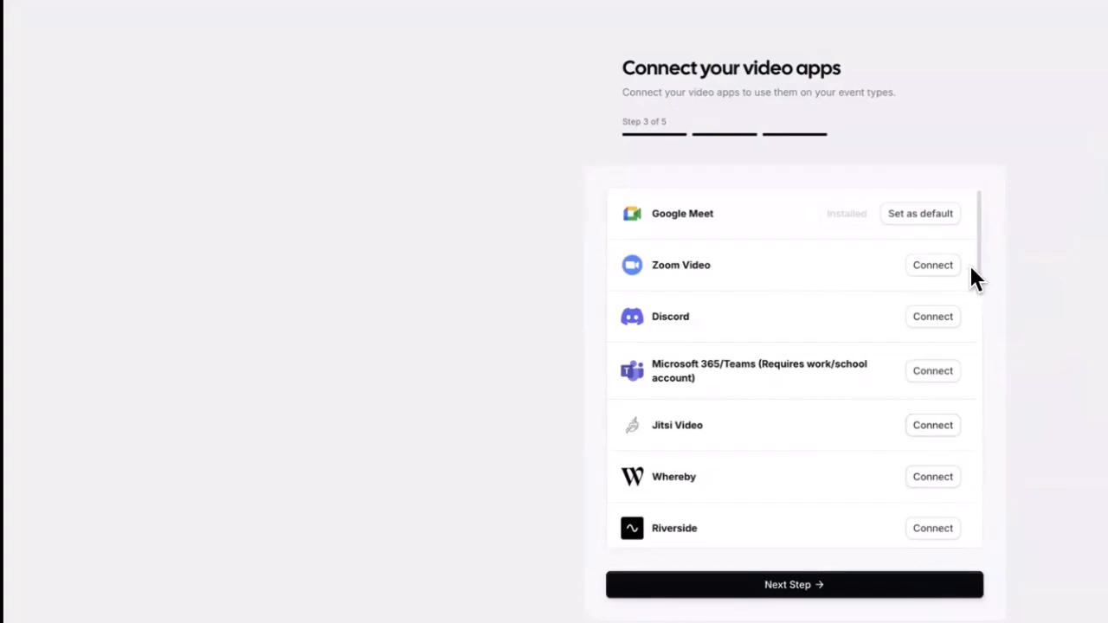
Connect Zoom Video by entering the Zoom account's e-mail and password and authorizing Cal.com, and proceed to the availability setup.
{"action": "left_click_drag", "start_coordinate": [980, 267], "coordinate": [958, 545]}
{"action": "left_click_drag", "start_coordinate": [967, 502], "coordinate": [953, 246]}
{"action": "left_click", "coordinate": [939, 268]}
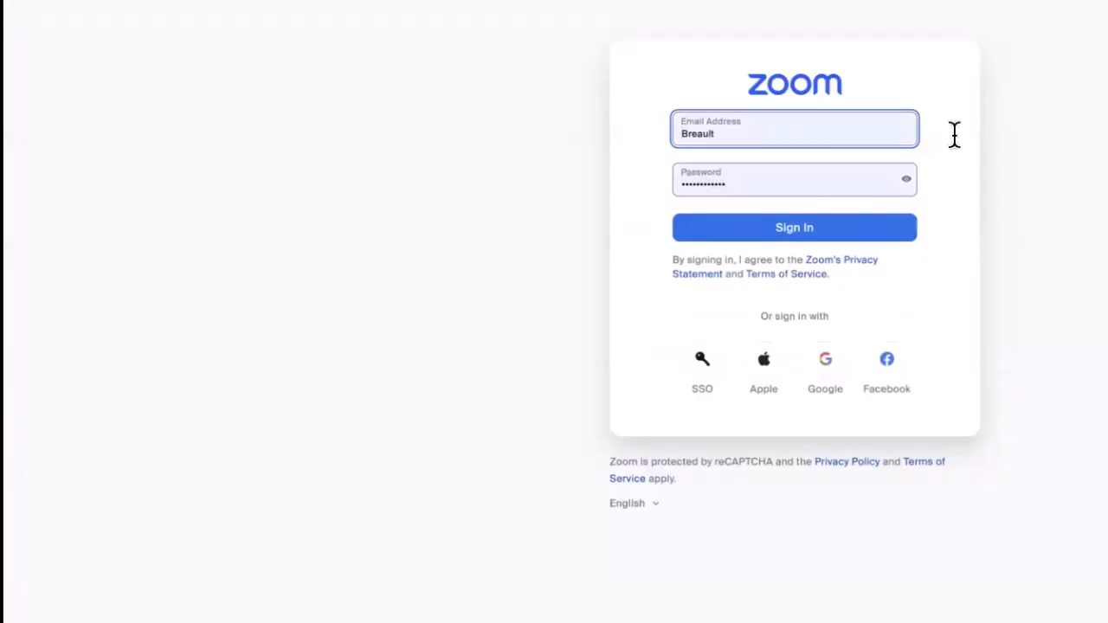
{"action": "left_click", "coordinate": [802, 247]}
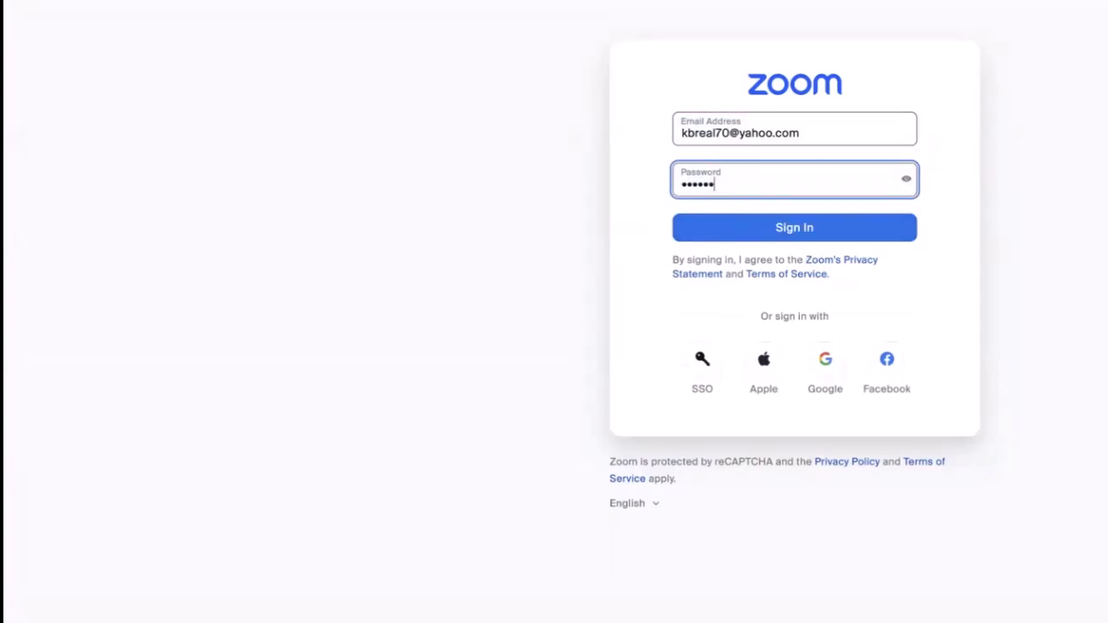
{"action": "type", "text": "••••••"}
{"action": "left_click", "coordinate": [791, 235]}
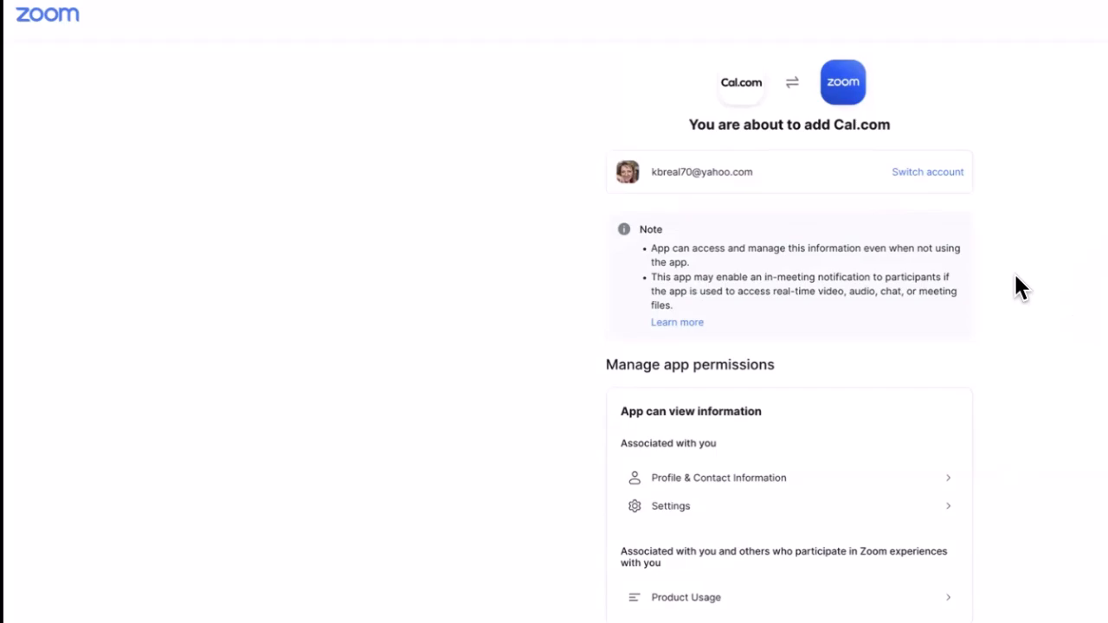
{"action": "scroll", "coordinate": [1016, 278], "scroll_direction": "down", "scroll_amount": 1}
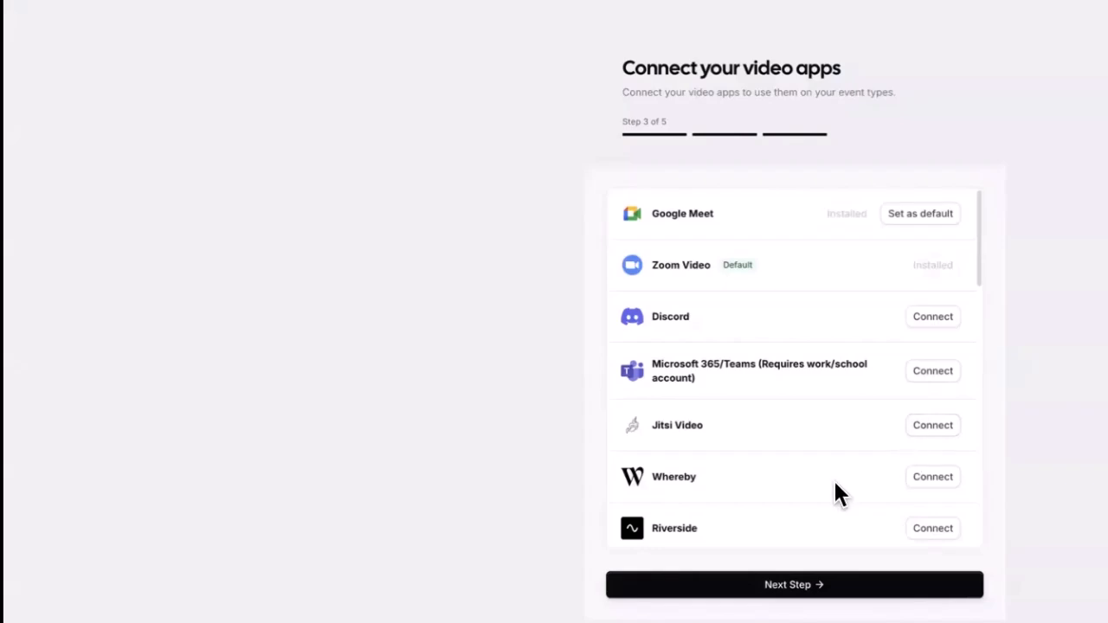
{"action": "left_click", "coordinate": [788, 591]}
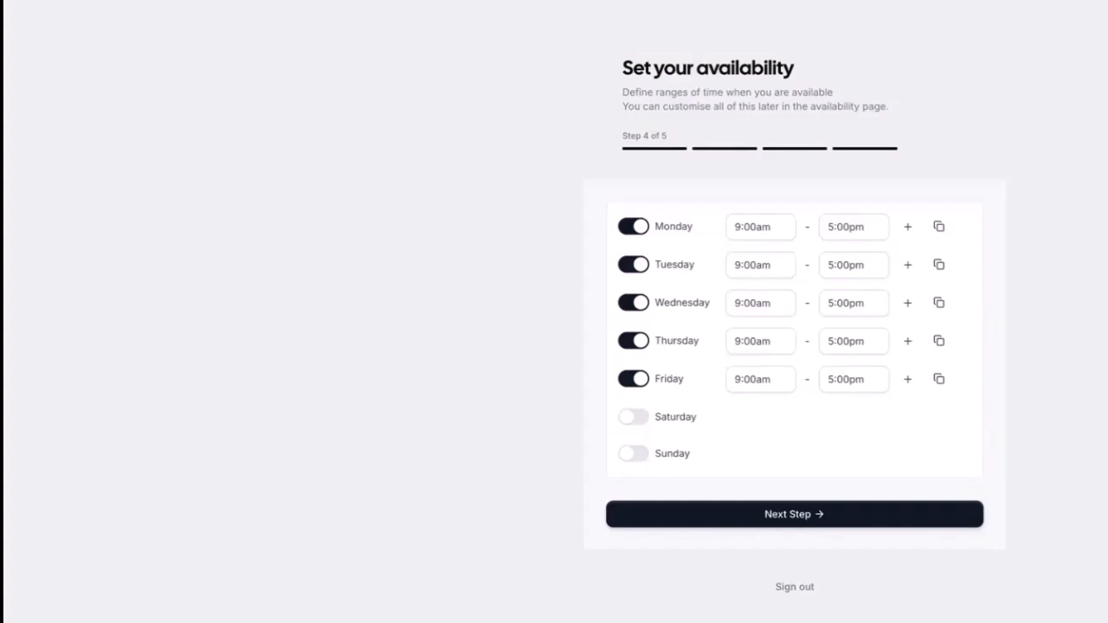
Set the availability start time to 1:00pm for Monday and Tuesday.
{"action": "left_click", "coordinate": [779, 225]}
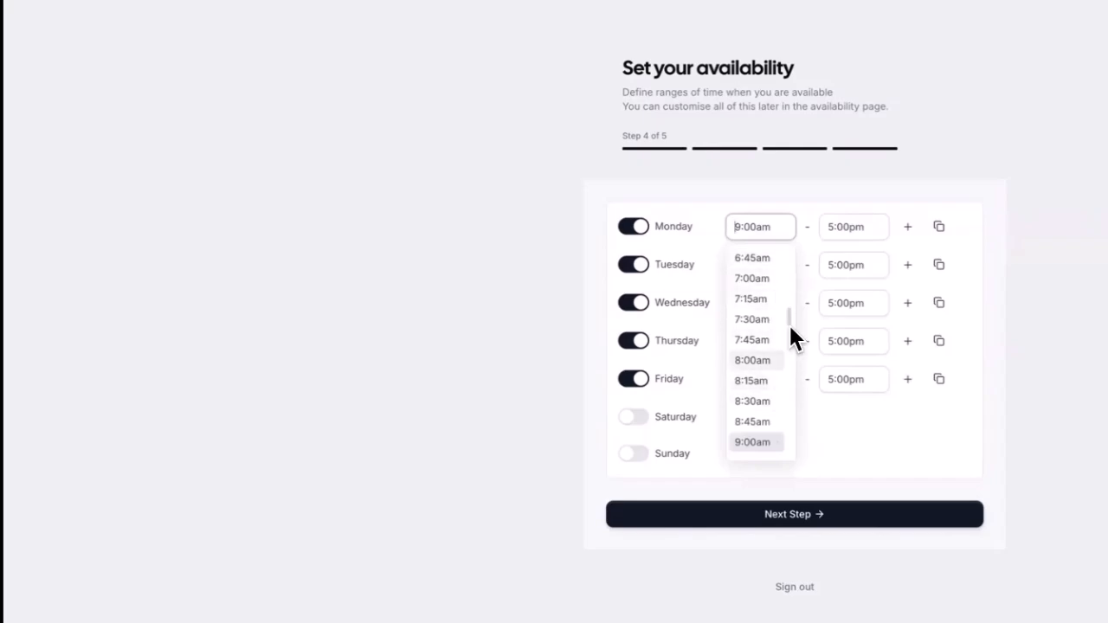
{"action": "left_click_drag", "start_coordinate": [789, 314], "coordinate": [792, 368]}
{"action": "left_click", "coordinate": [753, 310]}
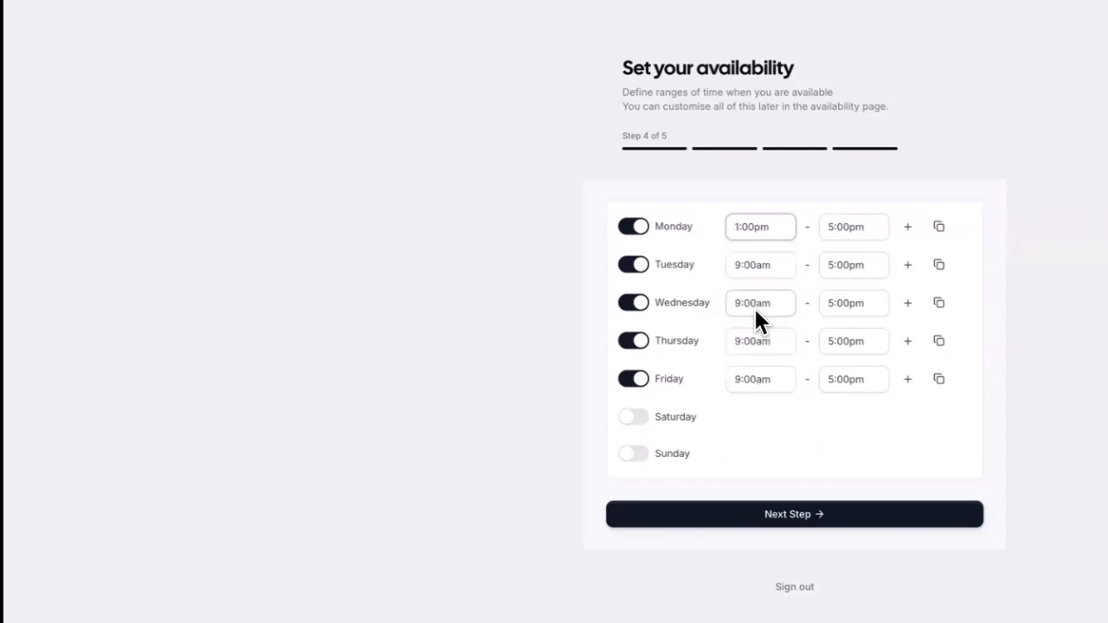
{"action": "left_click", "coordinate": [791, 264]}
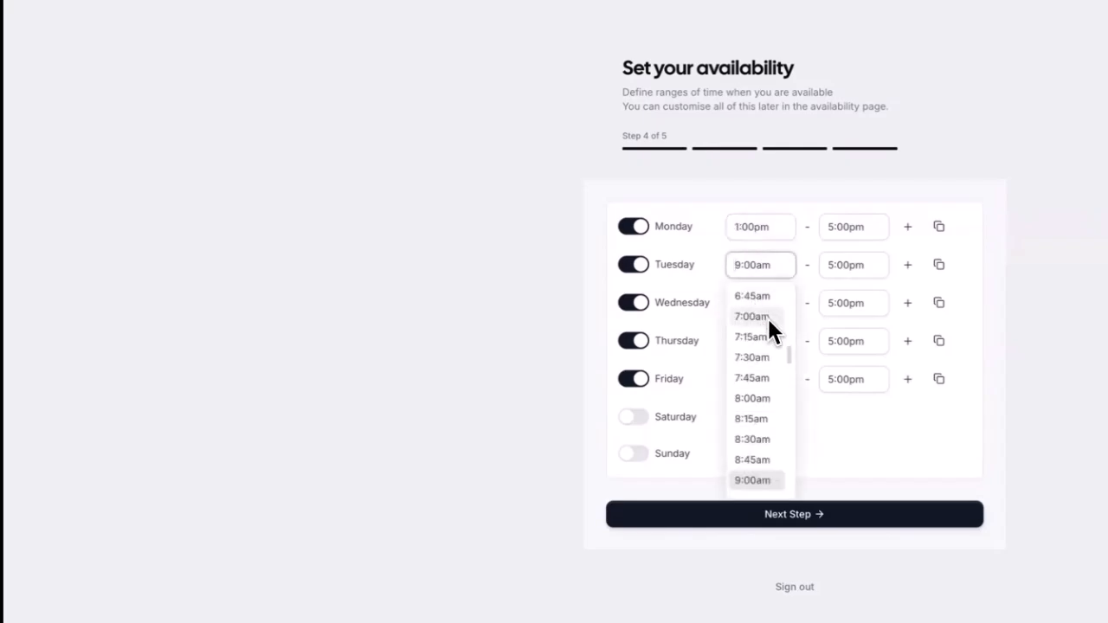
{"action": "left_click_drag", "start_coordinate": [787, 355], "coordinate": [784, 397]}
{"action": "left_click", "coordinate": [753, 364]}
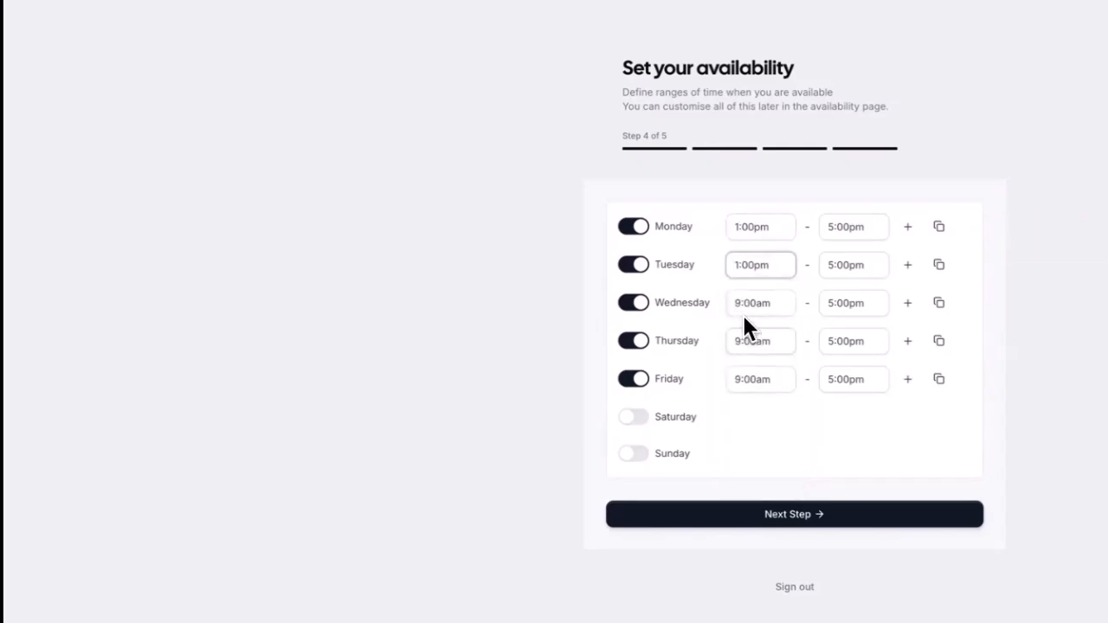
Set Wednesday's availability start time to 1:00pm.
{"action": "left_click", "coordinate": [783, 314]}
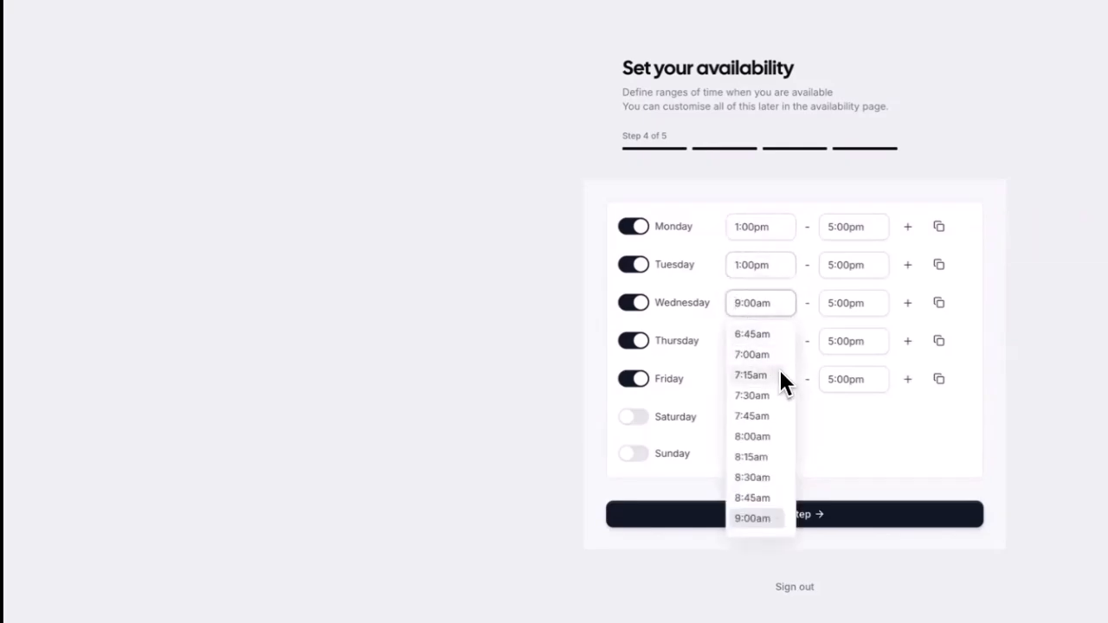
{"action": "left_click_drag", "start_coordinate": [789, 386], "coordinate": [785, 409]}
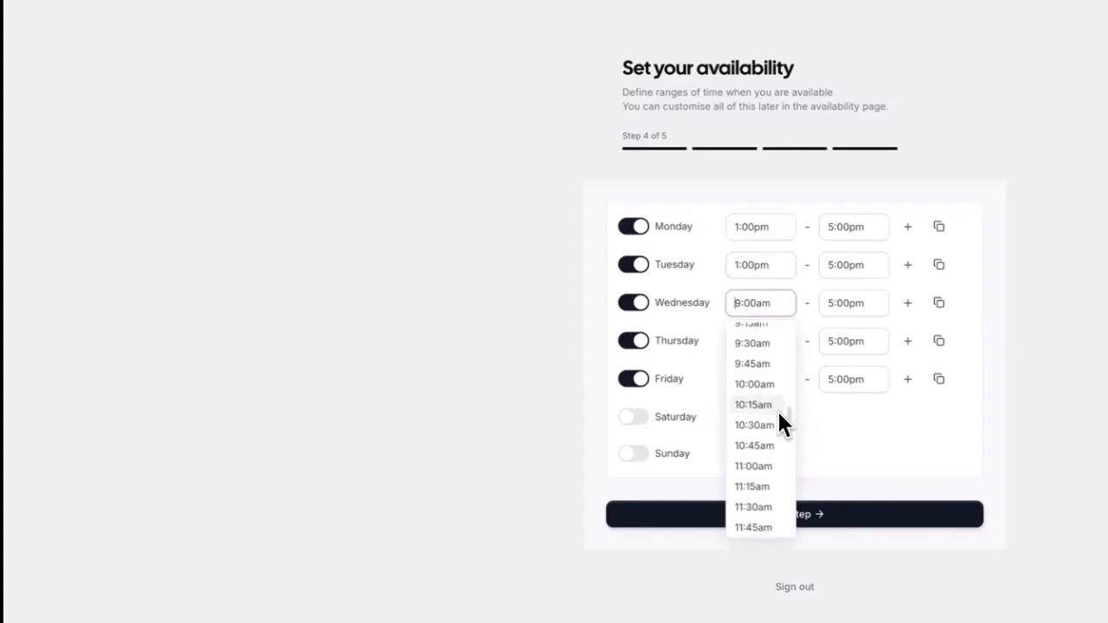
{"action": "scroll", "coordinate": [776, 490], "scroll_direction": "up", "scroll_amount": 1}
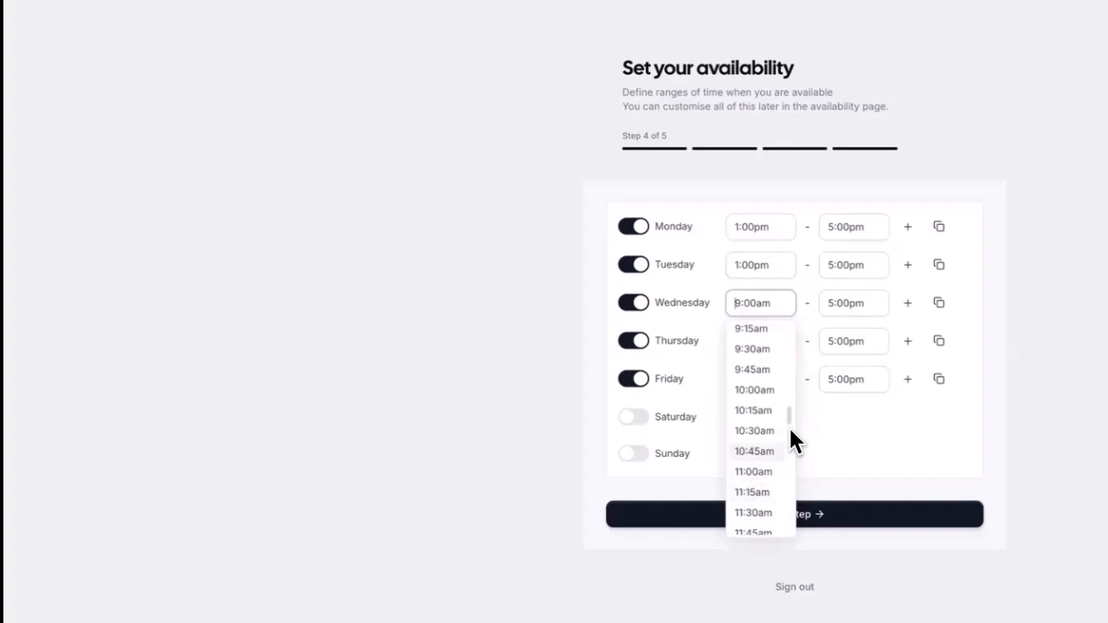
{"action": "left_click_drag", "start_coordinate": [789, 416], "coordinate": [791, 429]}
{"action": "left_click", "coordinate": [756, 504]}
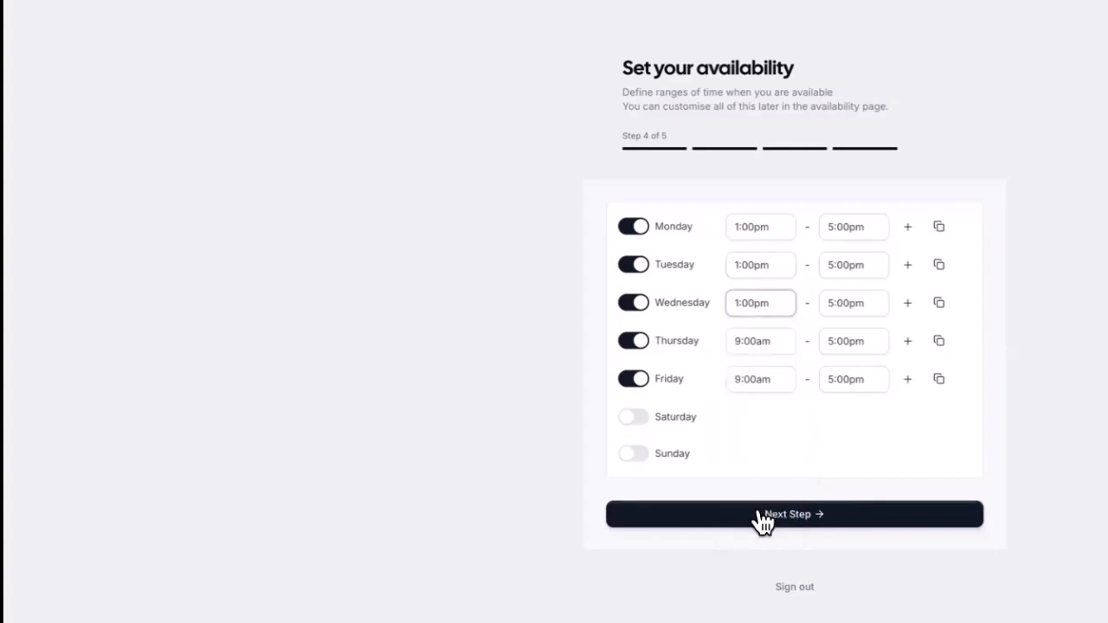
Set the availability start time to 1:00pm for Thursday and Friday.
{"action": "left_click", "coordinate": [789, 339]}
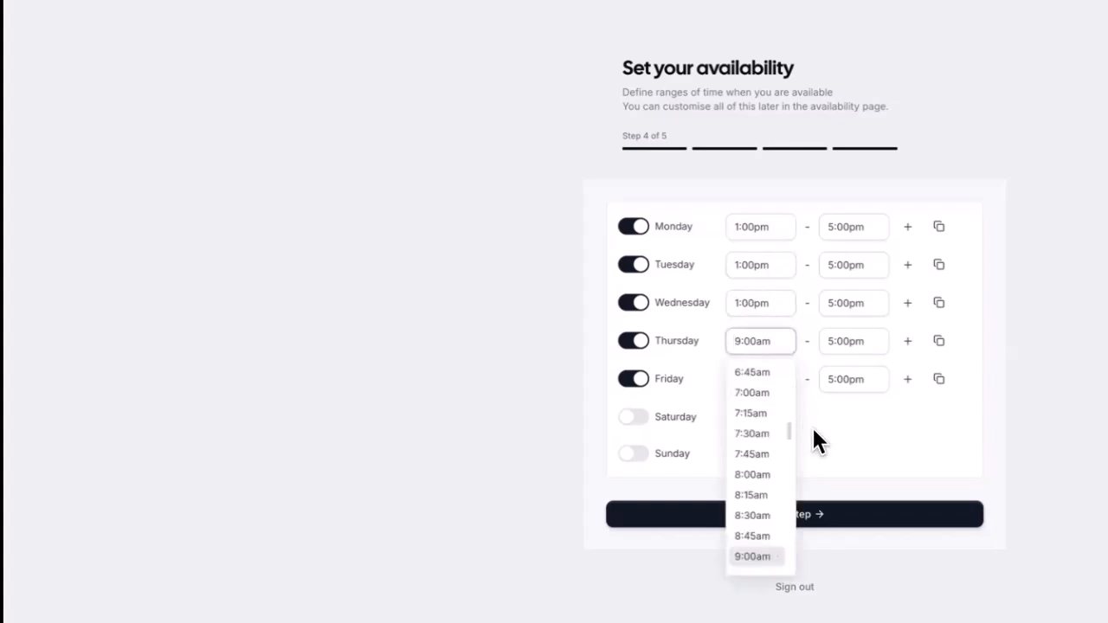
{"action": "left_click_drag", "start_coordinate": [788, 430], "coordinate": [793, 473]}
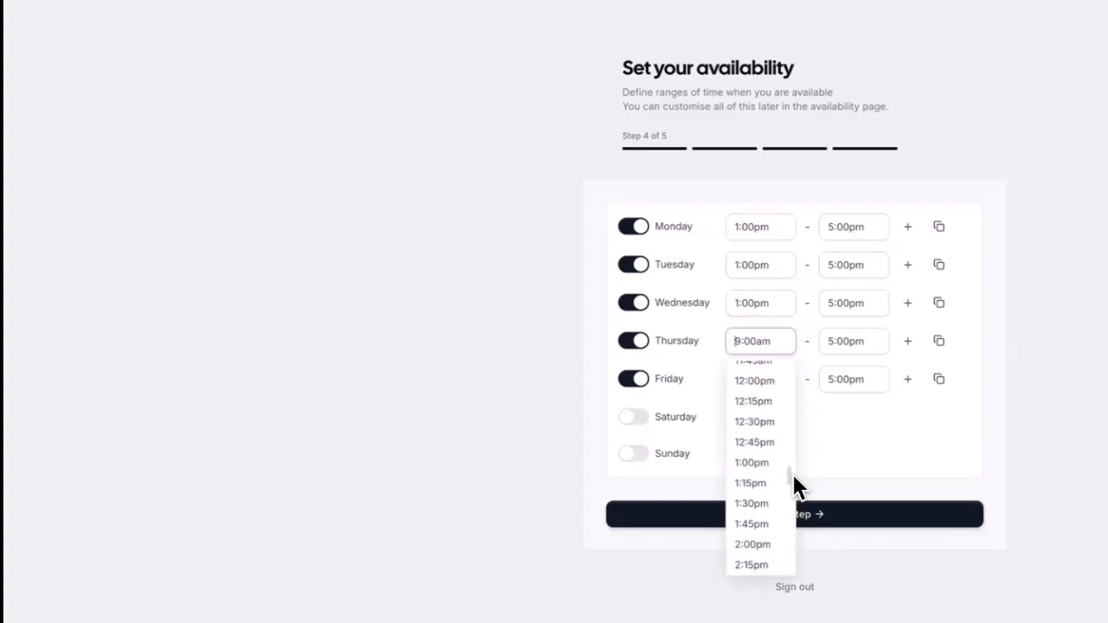
{"action": "left_click", "coordinate": [743, 482]}
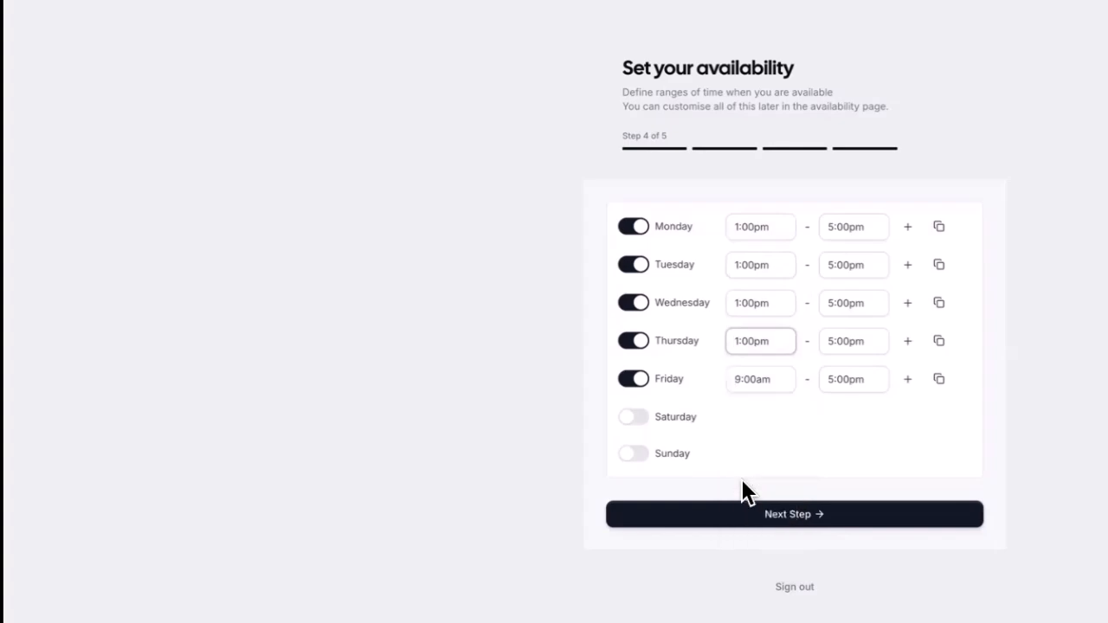
{"action": "left_click", "coordinate": [781, 386]}
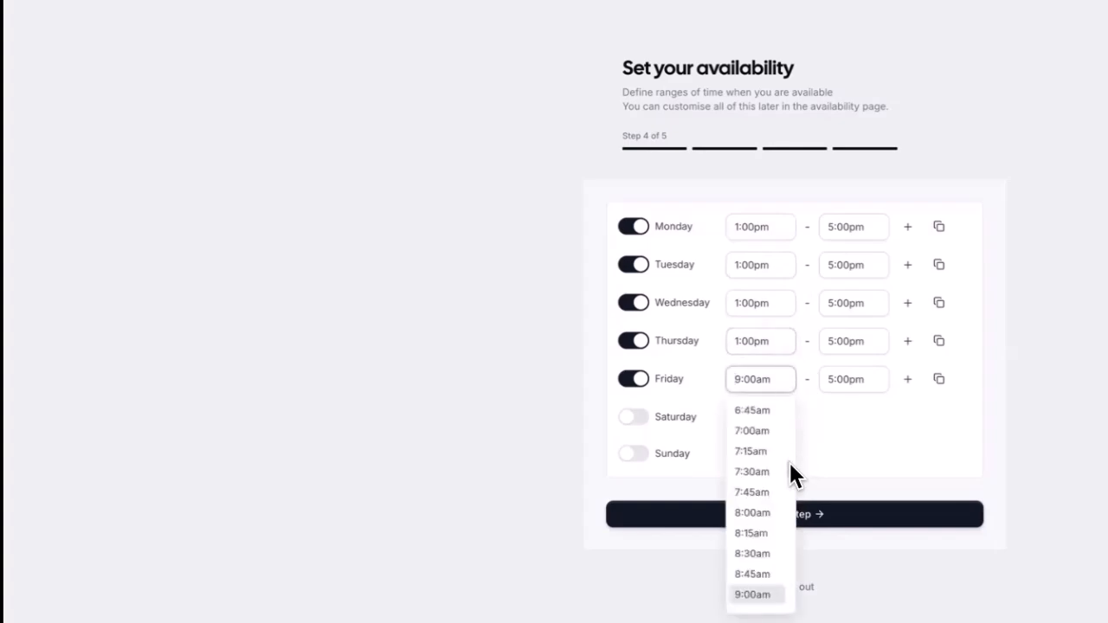
{"action": "left_click_drag", "start_coordinate": [788, 466], "coordinate": [777, 527]}
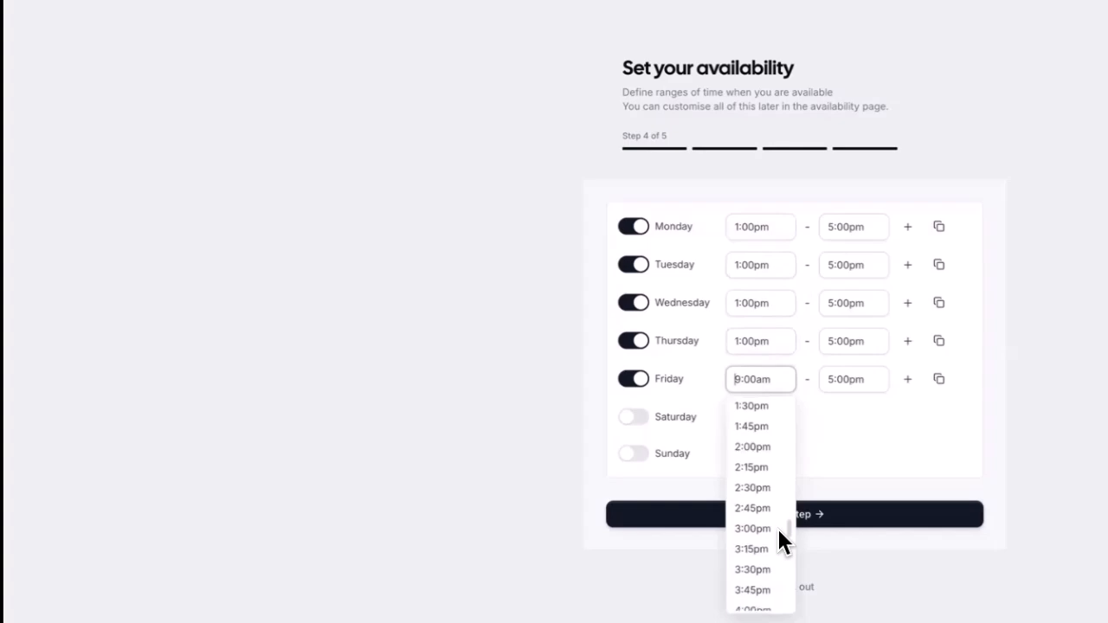
{"action": "left_click_drag", "start_coordinate": [777, 527], "coordinate": [777, 519]}
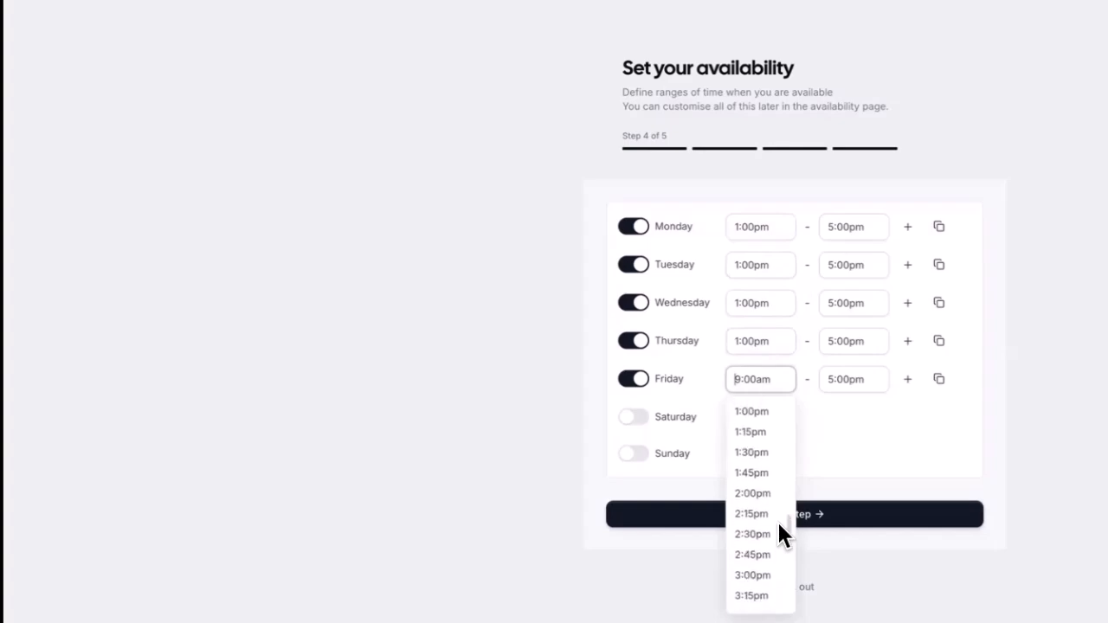
{"action": "left_click", "coordinate": [757, 407]}
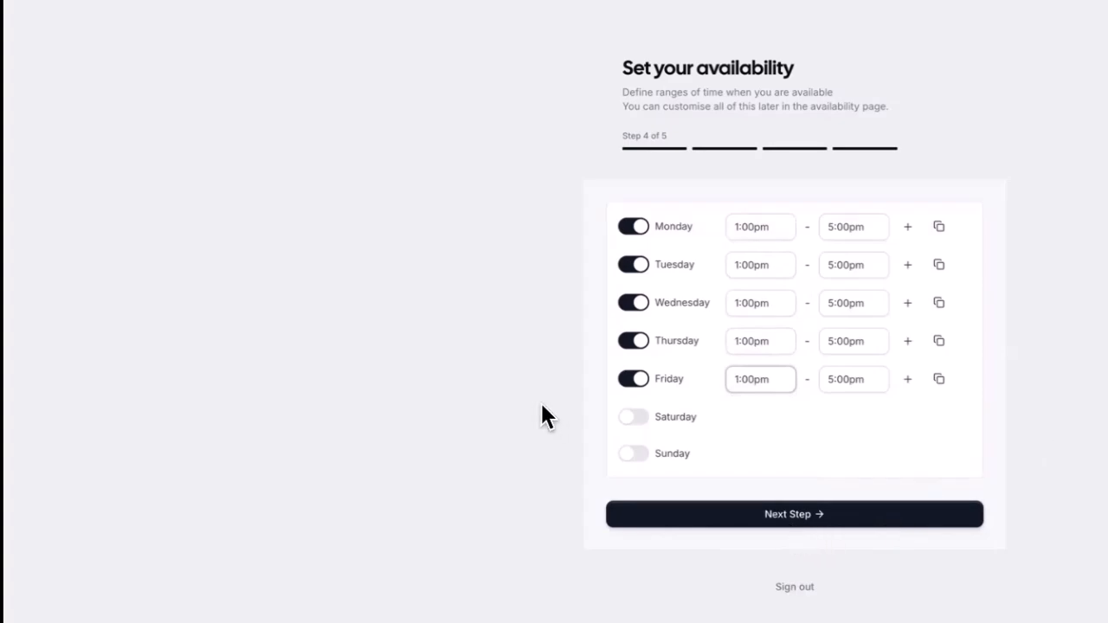
Enable Saturday as an available day and set its start time to 10:00am.
{"action": "left_click", "coordinate": [629, 424]}
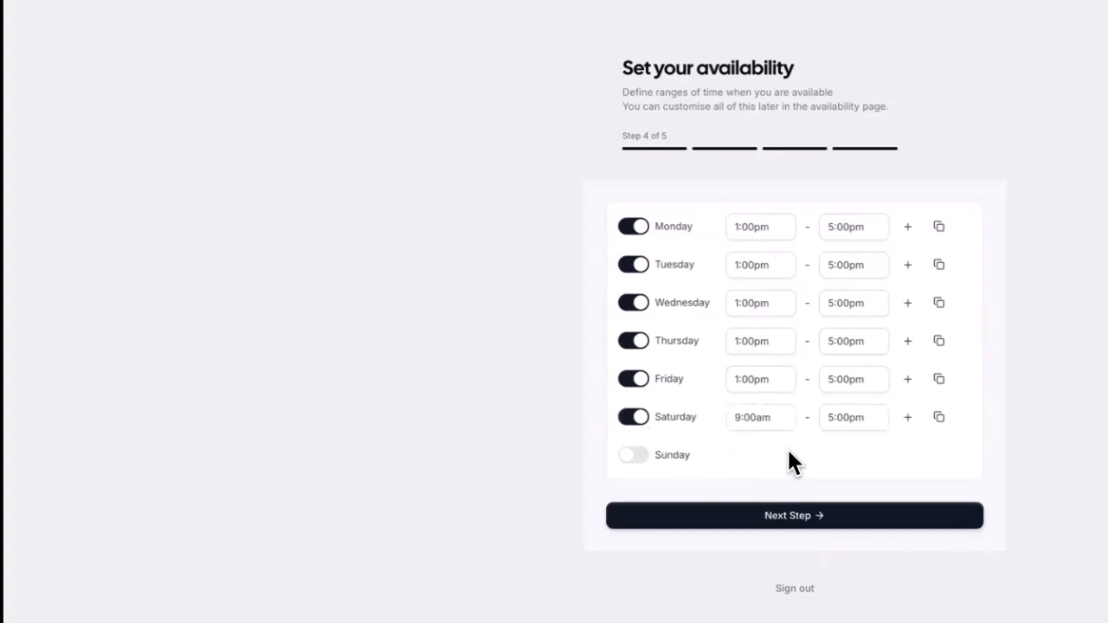
{"action": "left_click", "coordinate": [780, 415]}
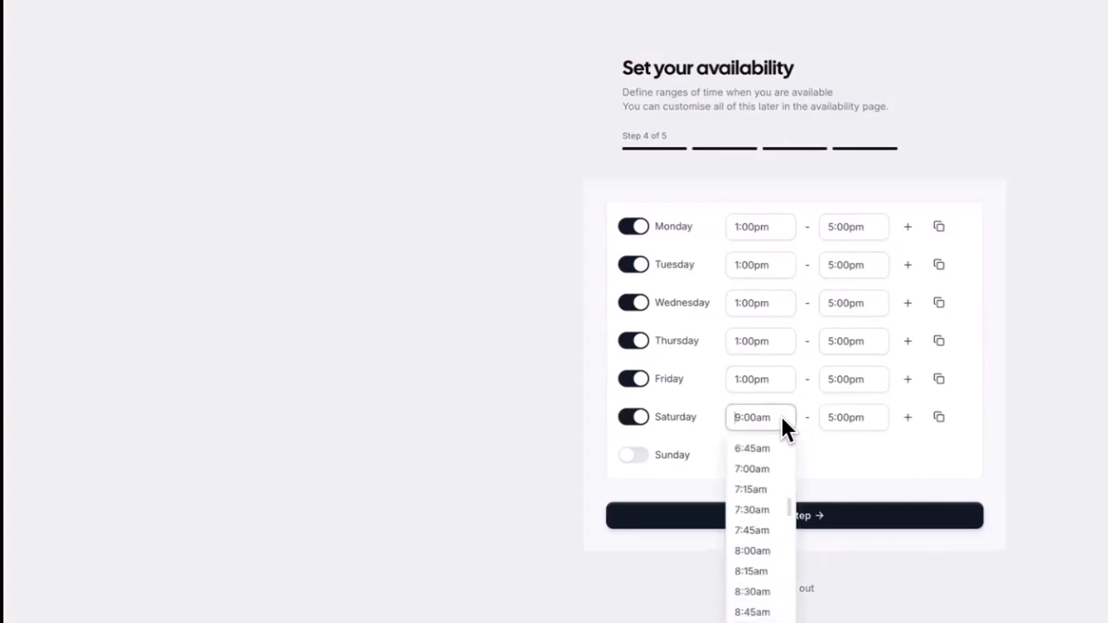
{"action": "scroll", "coordinate": [754, 617], "scroll_direction": "down", "scroll_amount": 1}
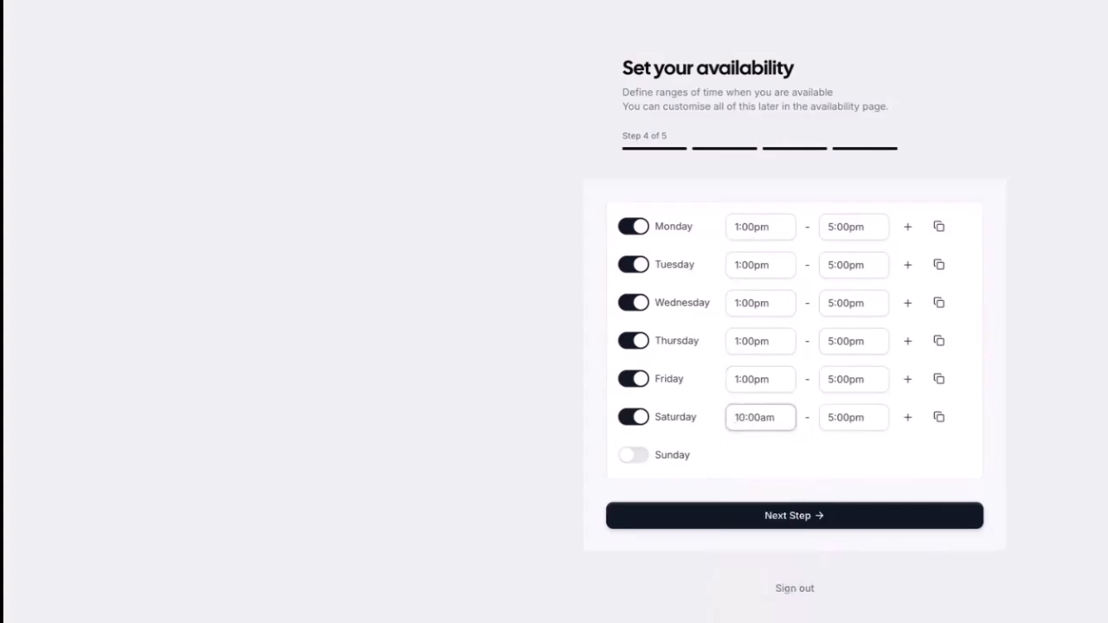
{"action": "left_click", "coordinate": [753, 620]}
Set Saturday's availability end time to 2:00pm and save the weekly hours to proceed to the final setup step.
{"action": "left_click", "coordinate": [866, 420]}
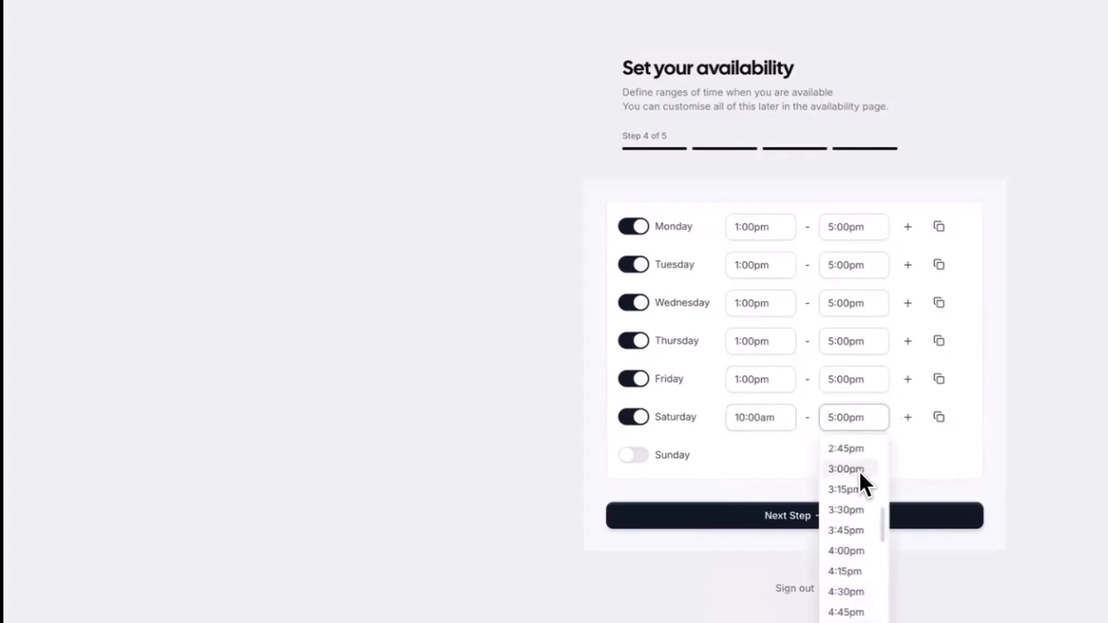
{"action": "scroll", "coordinate": [858, 442], "scroll_direction": "up", "scroll_amount": 4}
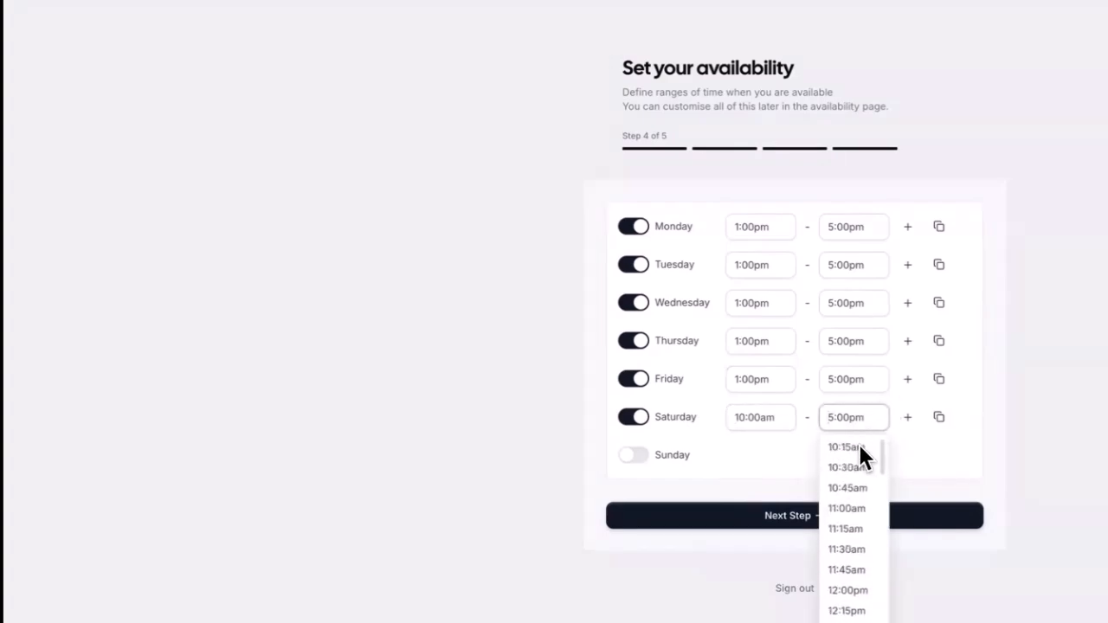
{"action": "scroll", "coordinate": [859, 595], "scroll_direction": "down", "scroll_amount": 2}
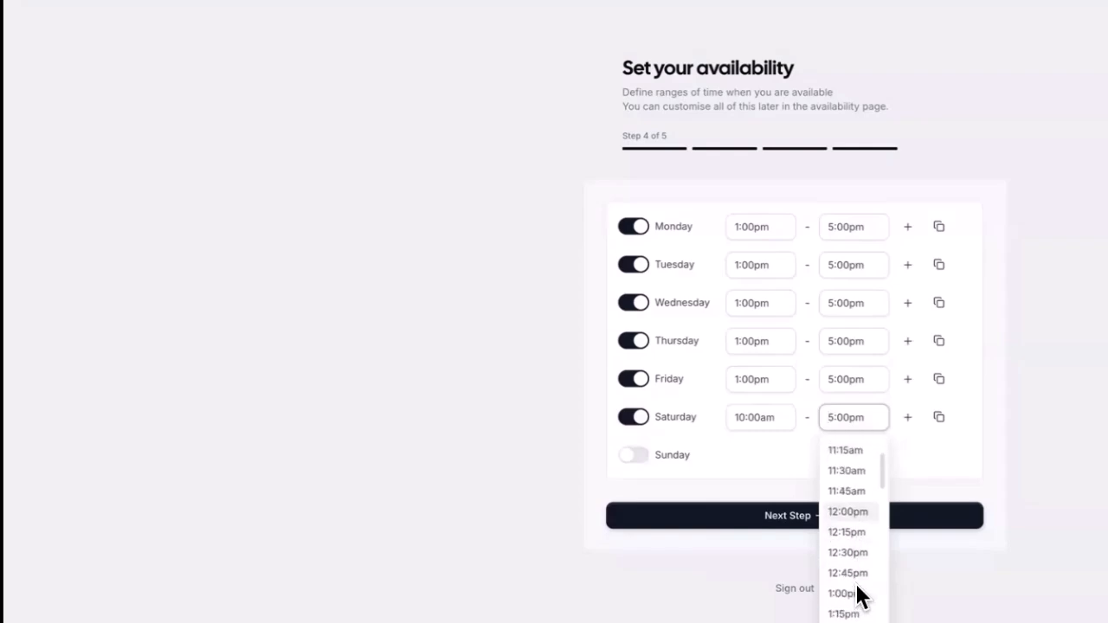
{"action": "scroll", "coordinate": [860, 595], "scroll_direction": "down", "scroll_amount": 1}
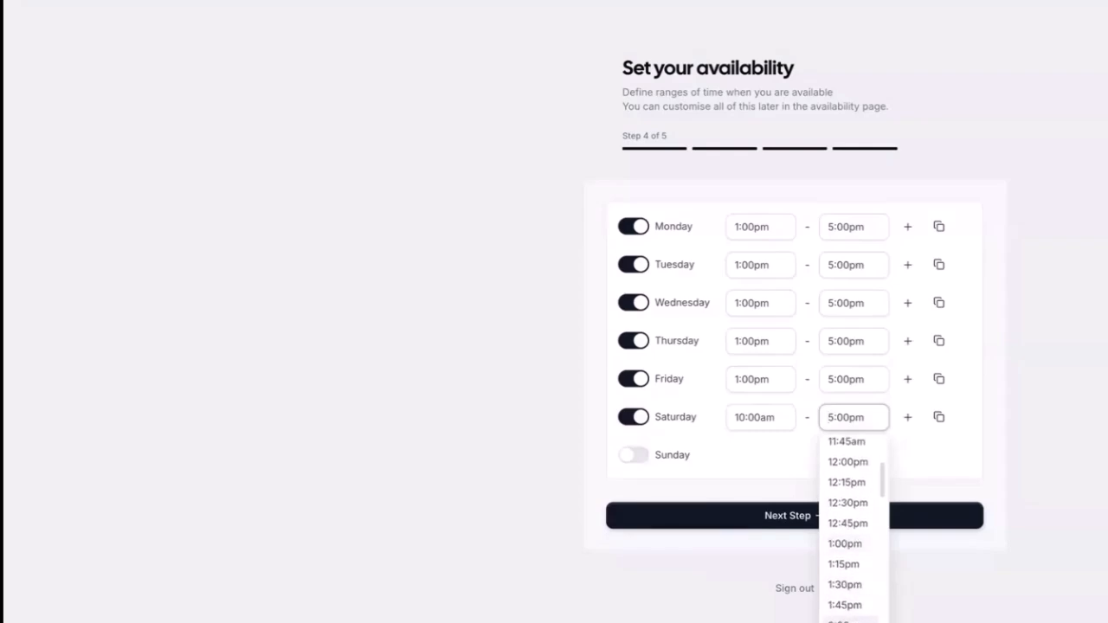
{"action": "left_click", "coordinate": [847, 618]}
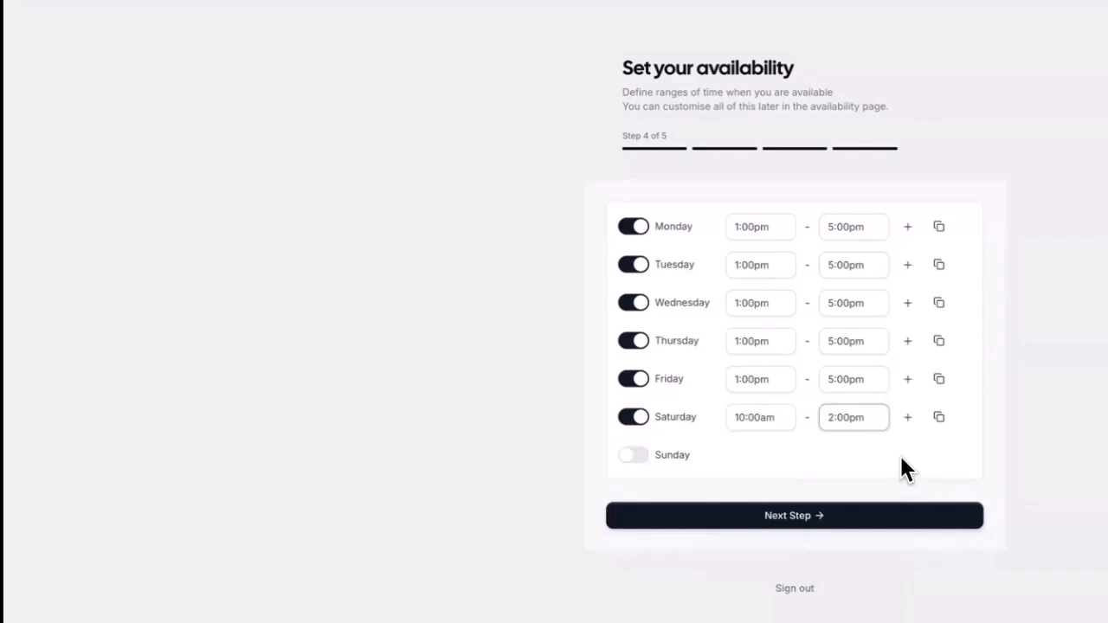
{"action": "left_click", "coordinate": [791, 518]}
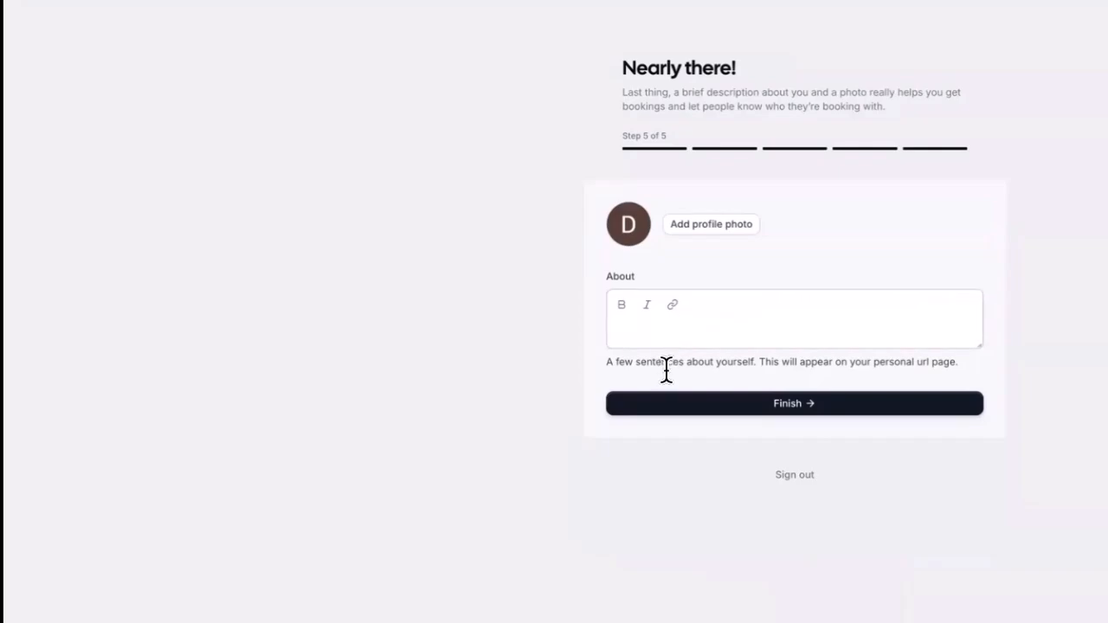
Finish the onboarding without adding a profile description and start a new event type titled "Discovery Call".
{"action": "left_click", "coordinate": [799, 412]}
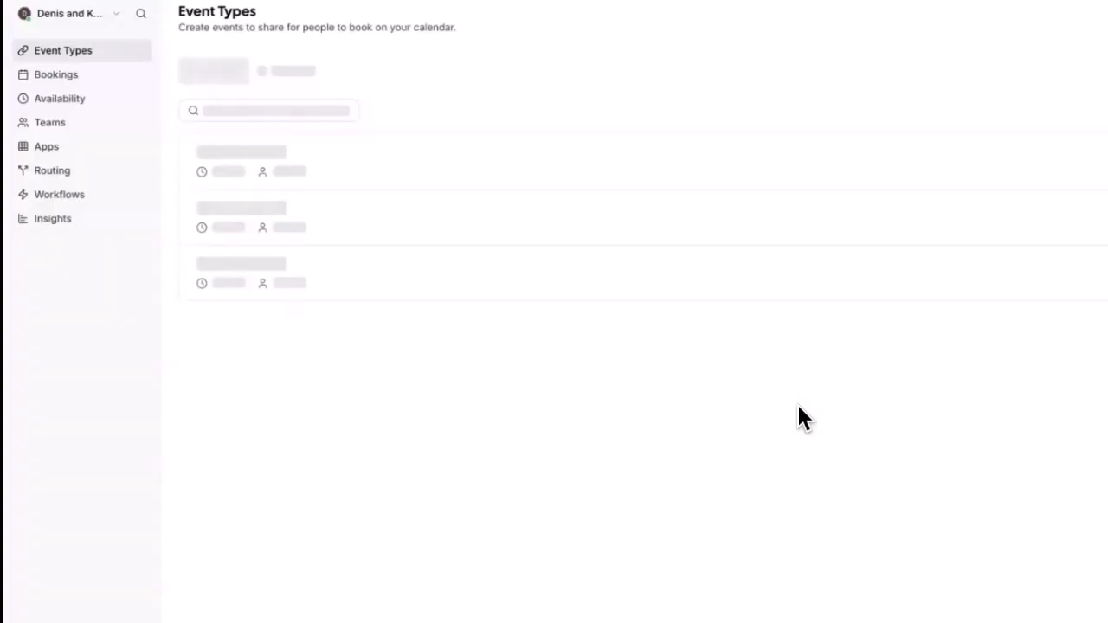
{"action": "right_click", "coordinate": [776, 489]}
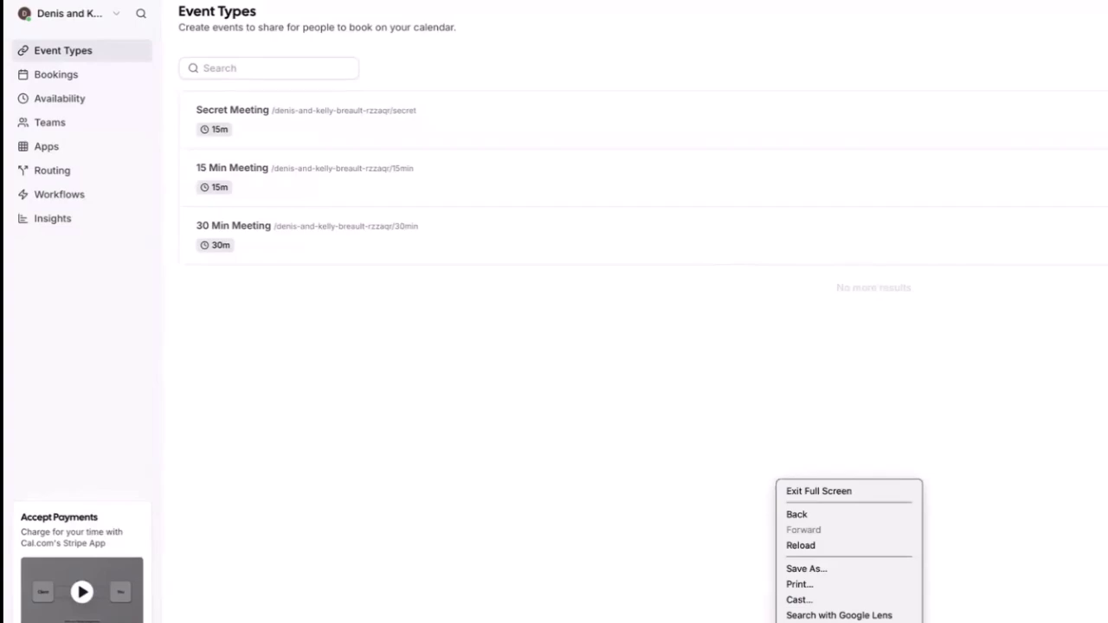
{"action": "left_click", "coordinate": [1067, 618]}
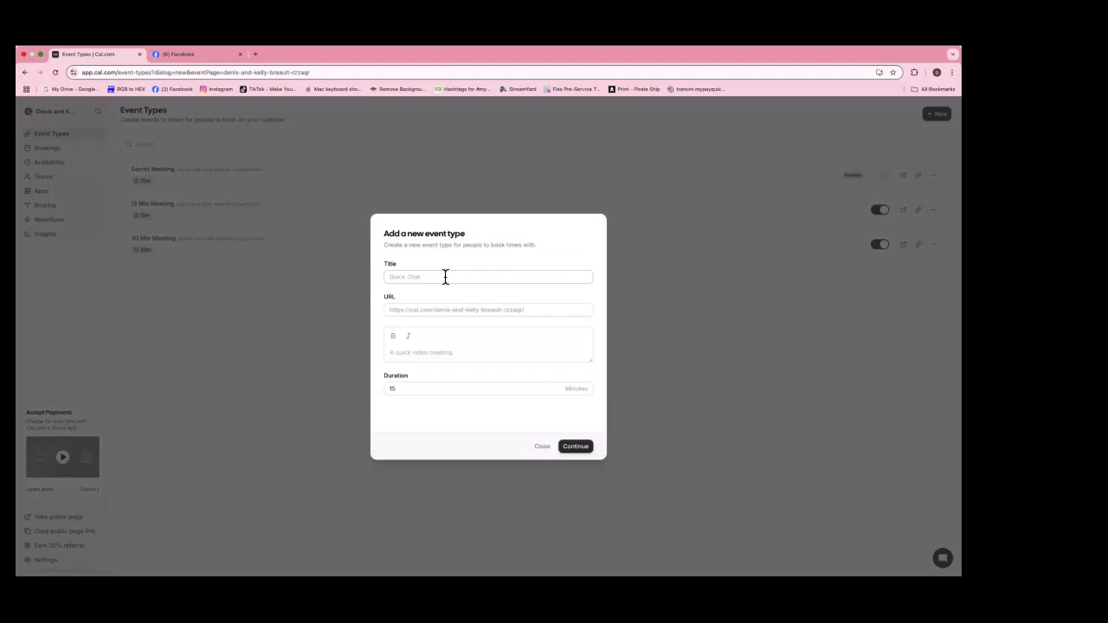
{"action": "left_click", "coordinate": [445, 276]}
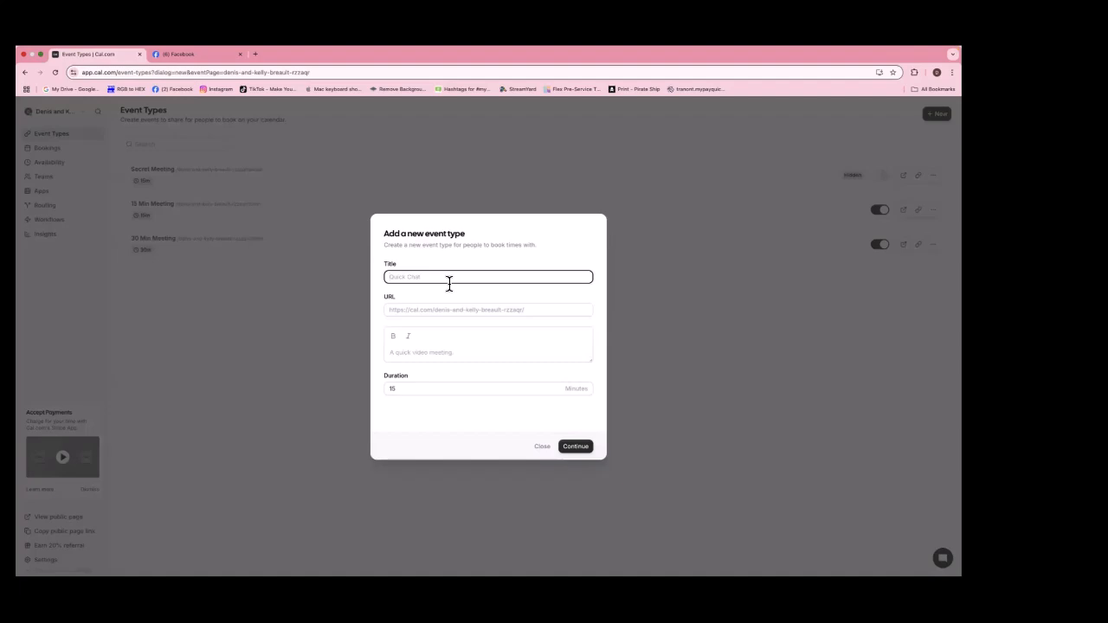
{"action": "type", "text": "Discovery Call"}
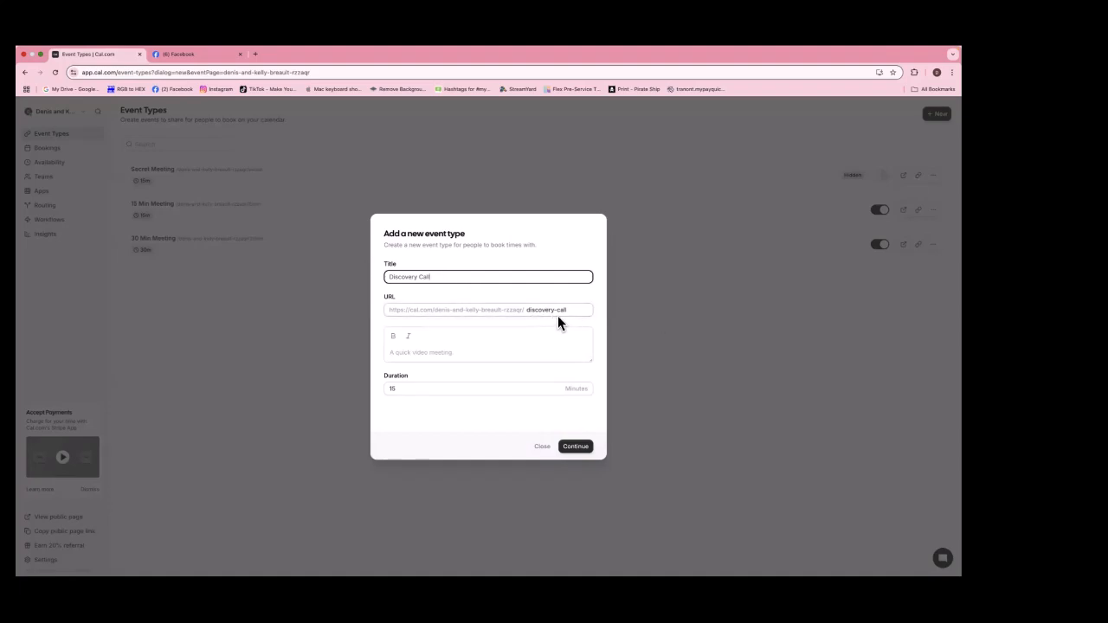
{"action": "left_click", "coordinate": [481, 351]}
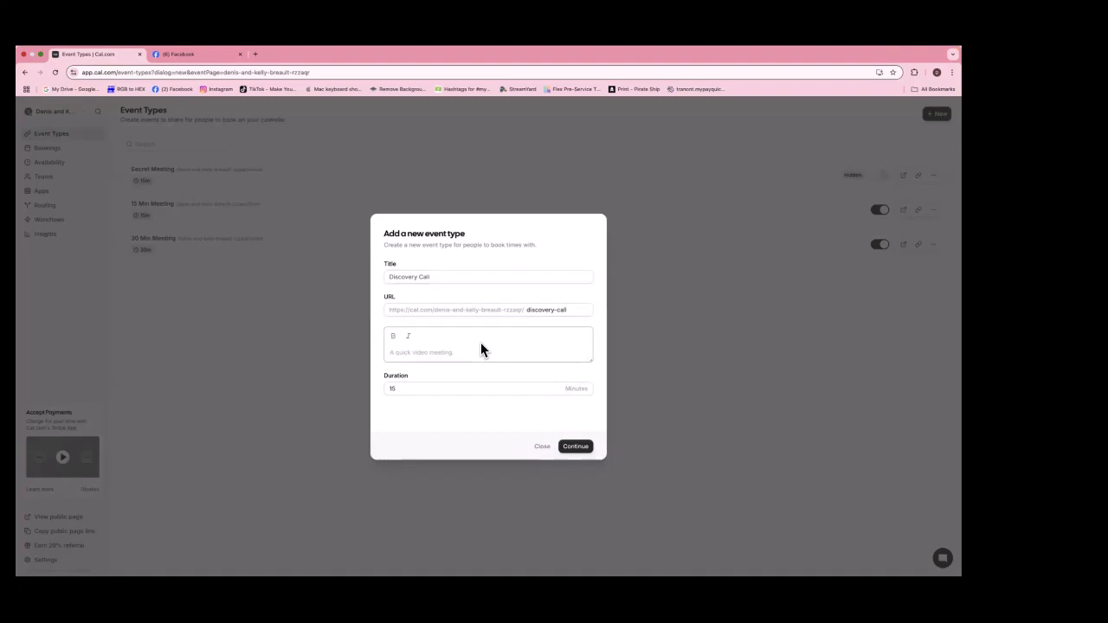
{"action": "key", "text": "super+v"}
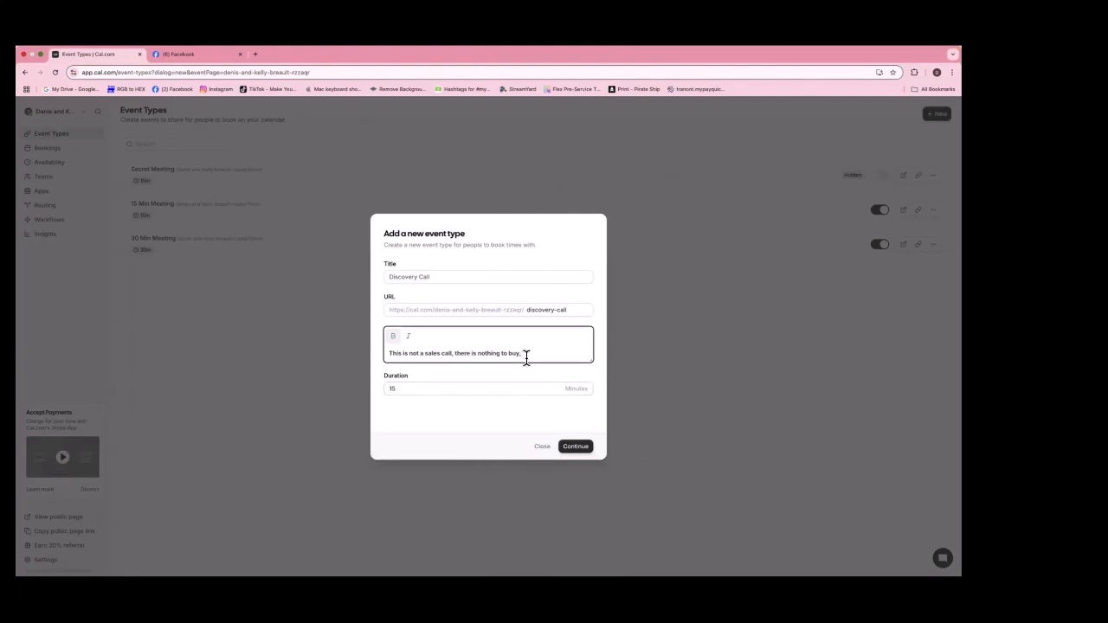
{"action": "left_click_drag", "start_coordinate": [389, 370], "coordinate": [385, 352]}
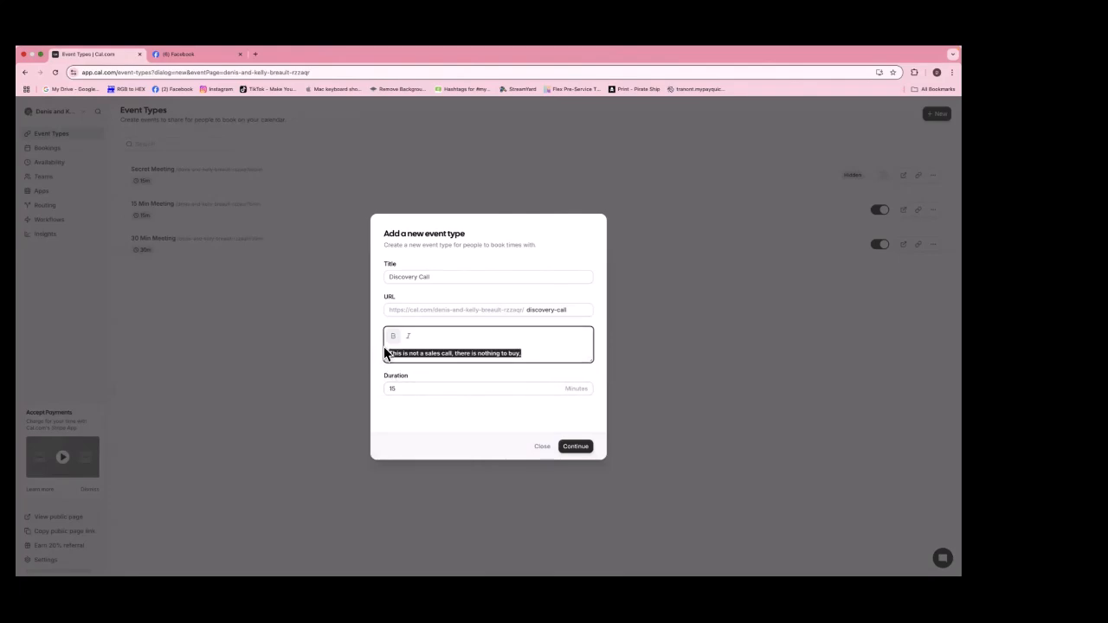
{"action": "key", "text": "BackSpace"}
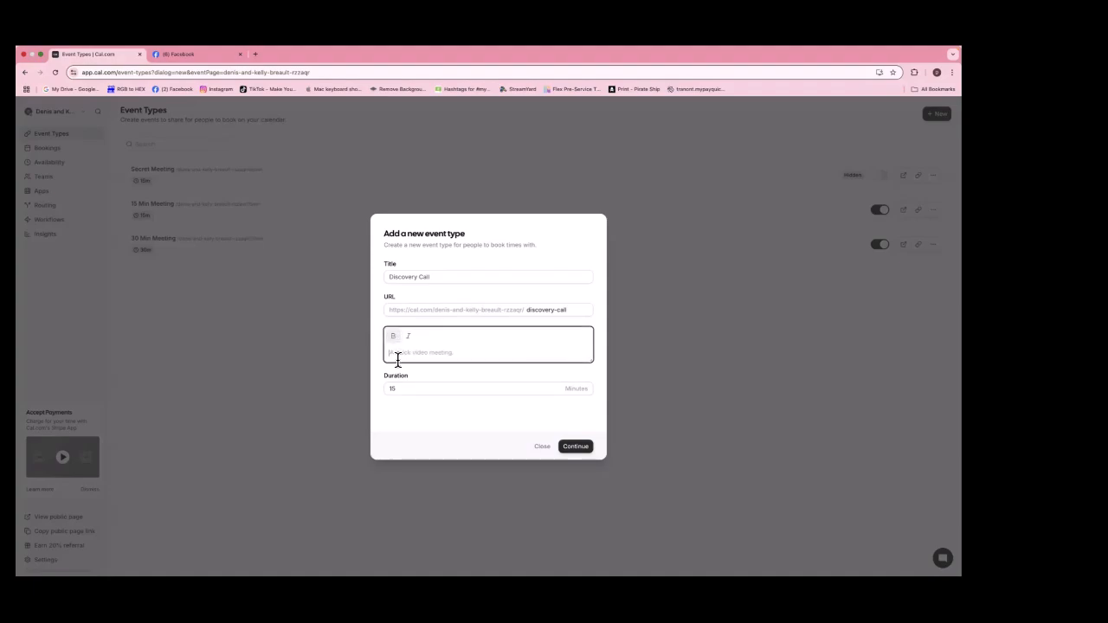
Paste the copied description beginning "This is not a sales call, and there is absolutely nothing to buy" and create the event type with a 30-minute duration.
{"action": "right_click", "coordinate": [391, 350]}
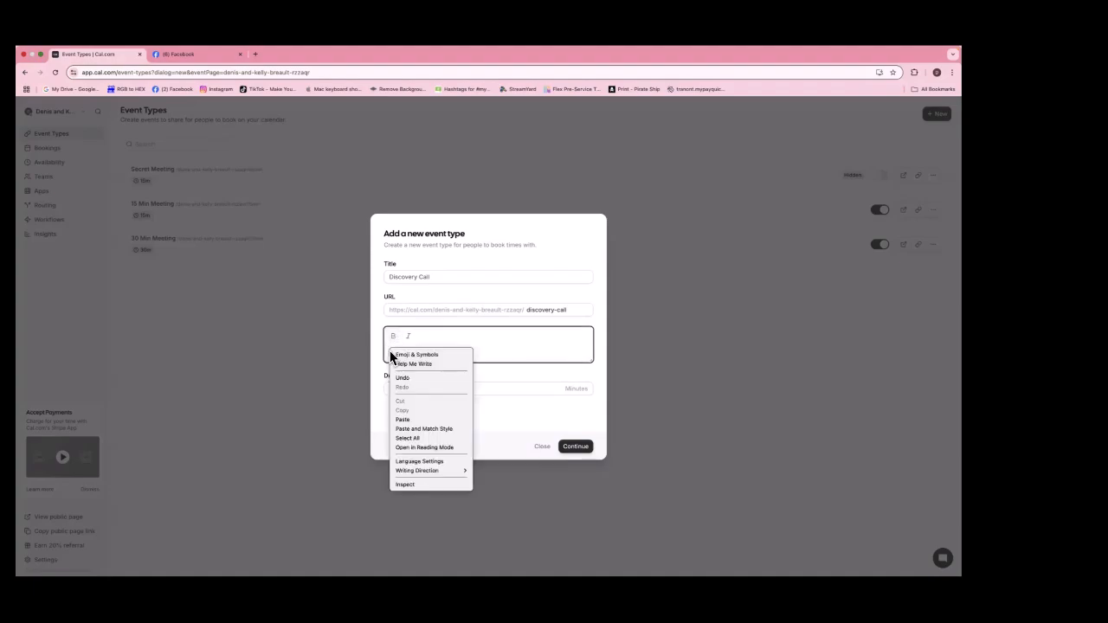
{"action": "left_click", "coordinate": [410, 420]}
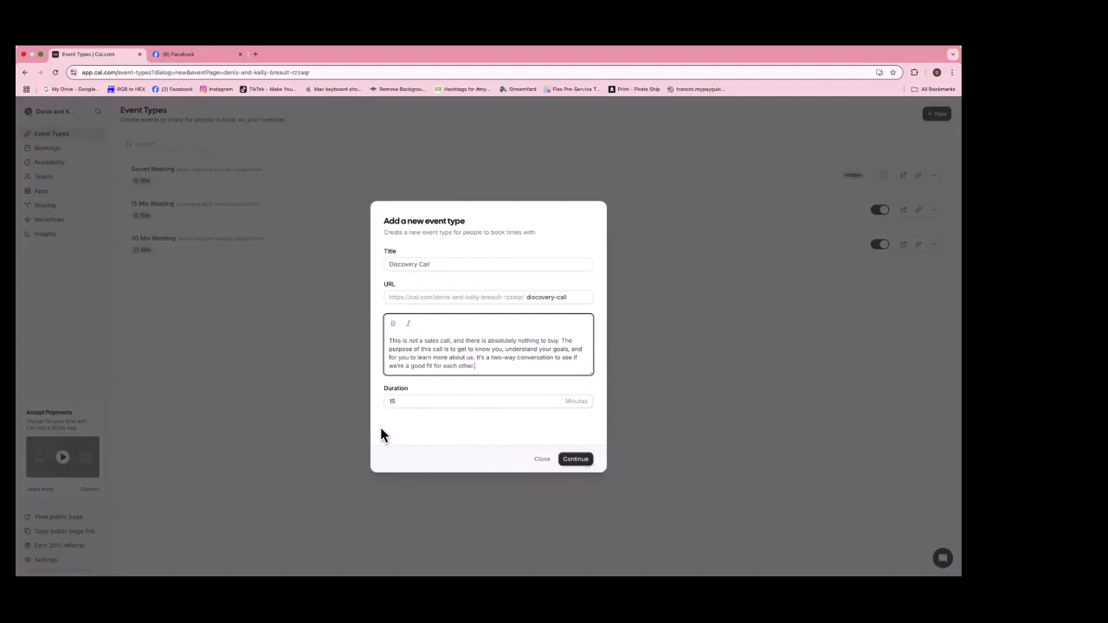
{"action": "left_click", "coordinate": [402, 399]}
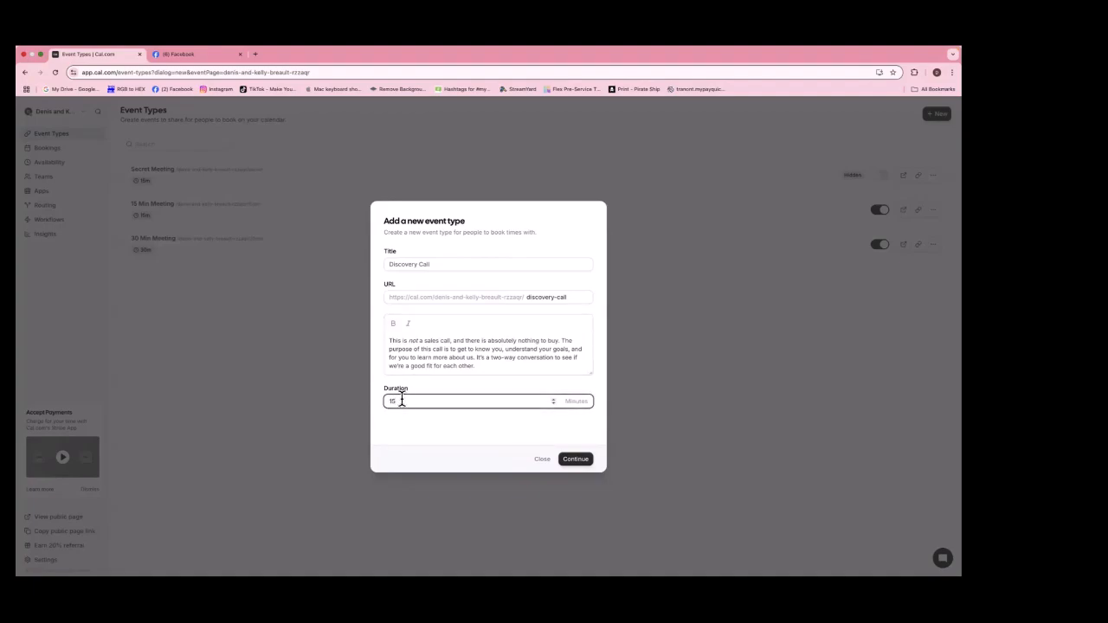
{"action": "key", "text": "super+a"}
{"action": "type", "text": "30"}
{"action": "left_click", "coordinate": [574, 461]}
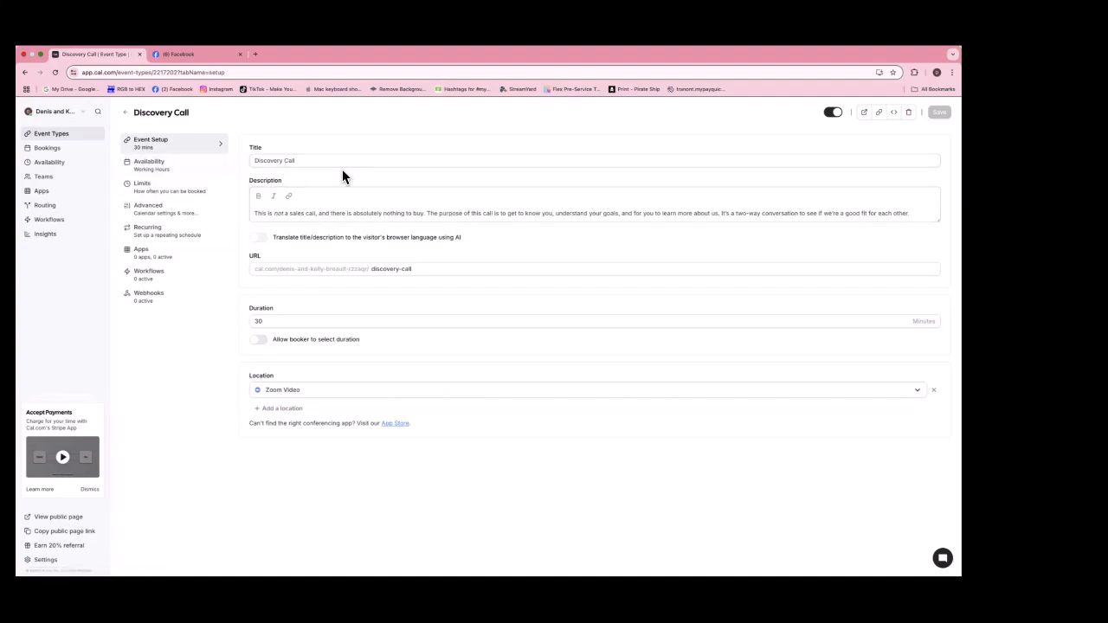
Limit future bookings of the Discovery Call to 4 business days into the future and save the event type.
{"action": "left_click", "coordinate": [151, 194]}
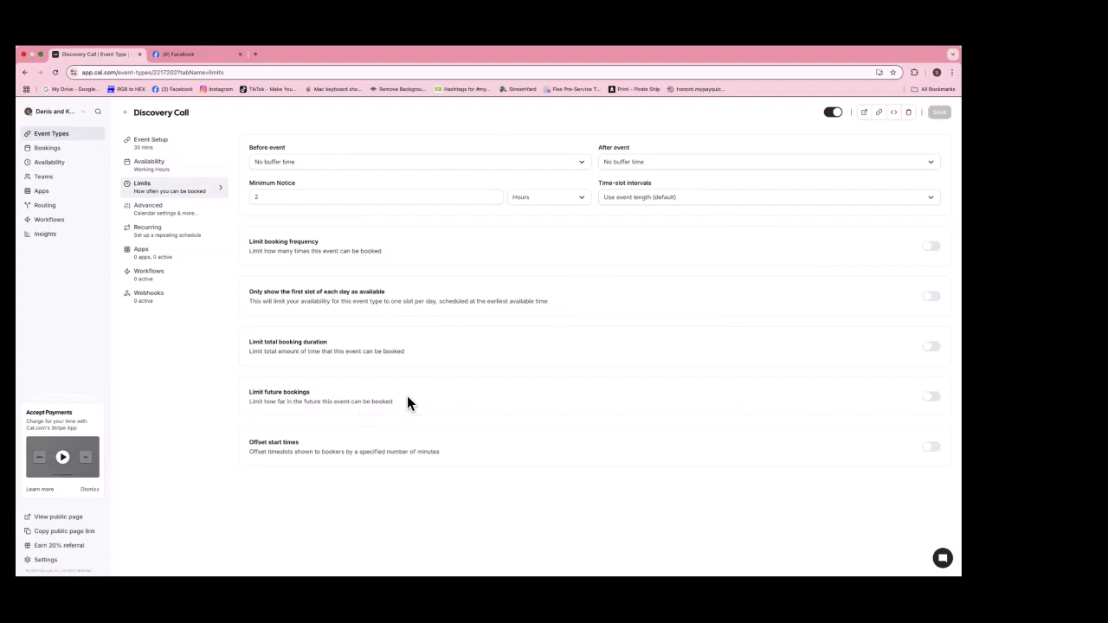
{"action": "double_click", "coordinate": [273, 392]}
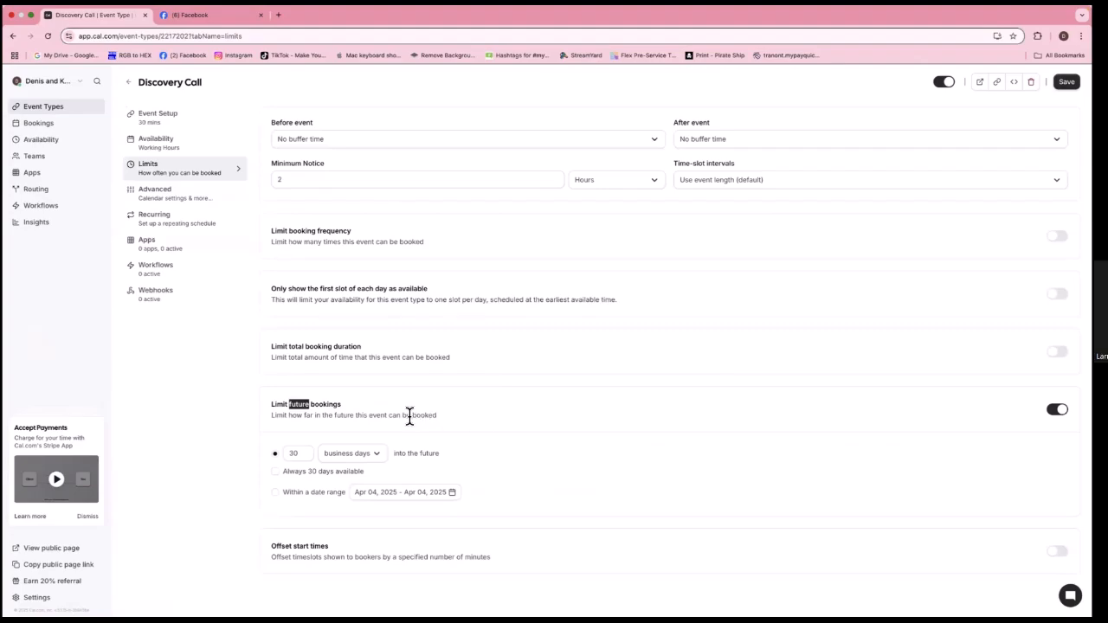
{"action": "left_click", "coordinate": [304, 457]}
{"action": "left_click_drag", "start_coordinate": [304, 456], "coordinate": [304, 456]}
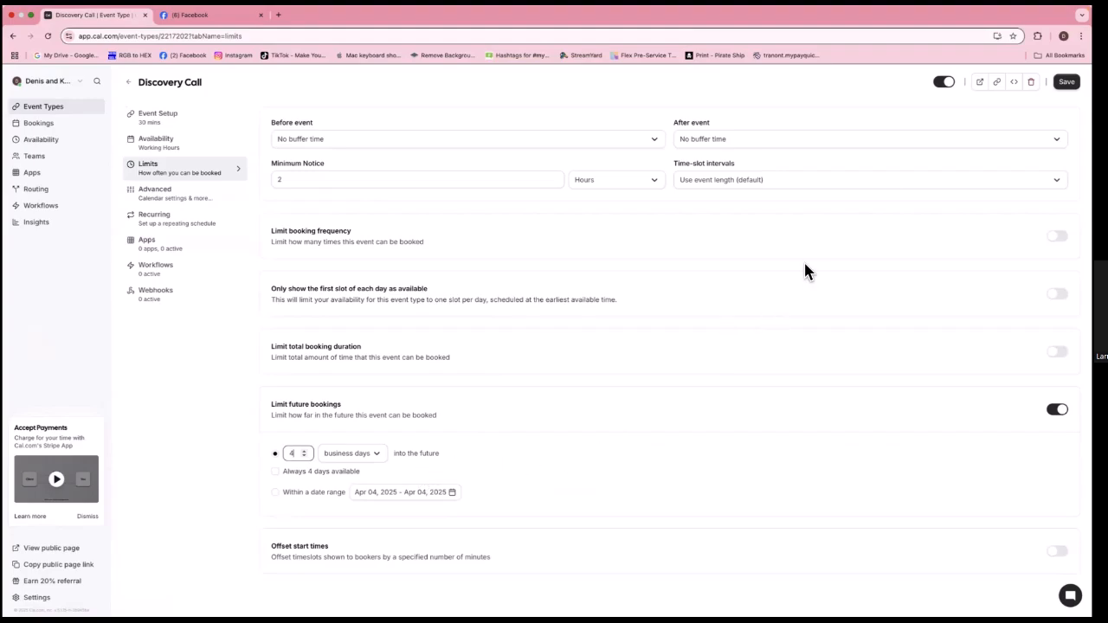
{"action": "key", "text": "Return"}
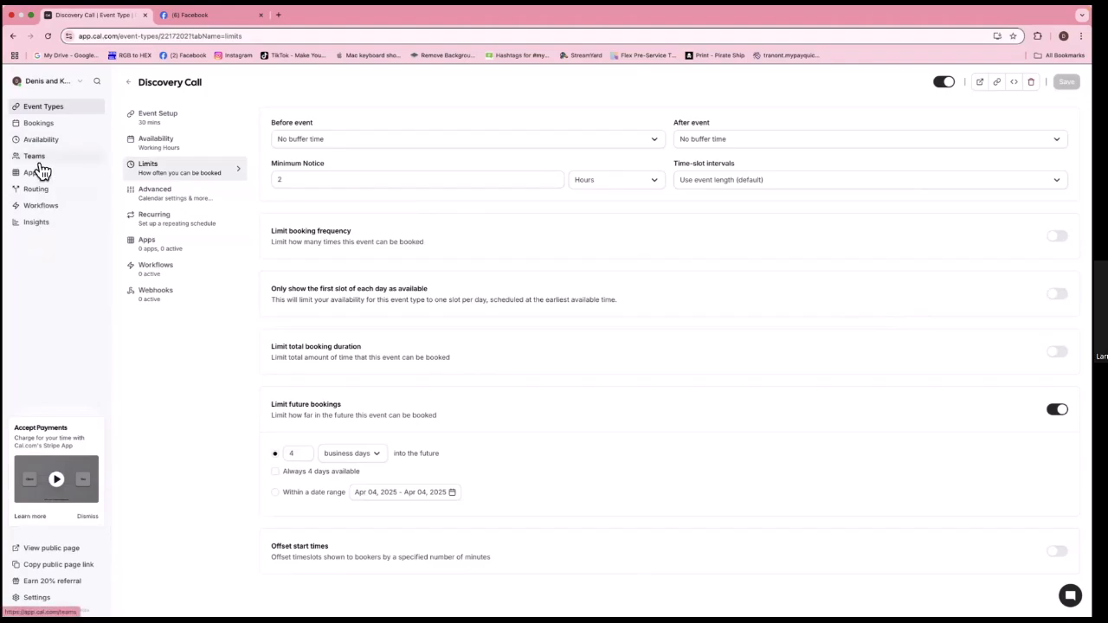
Return to the list of event types and copy the booking link of the Discovery Call event.
{"action": "left_click", "coordinate": [43, 113]}
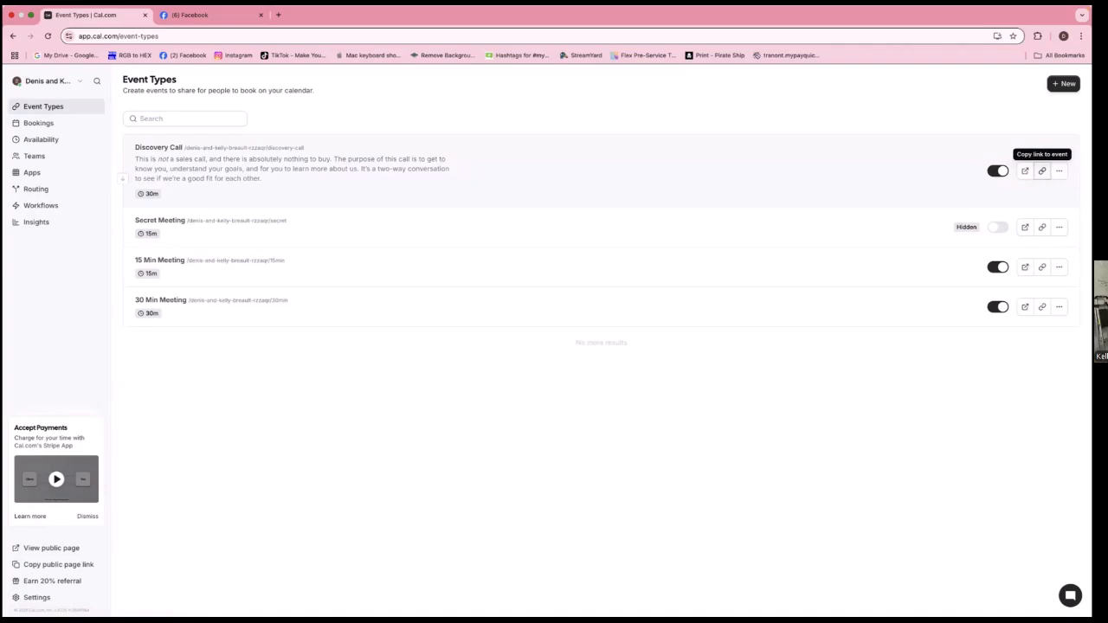
{"action": "left_click", "coordinate": [1041, 170]}
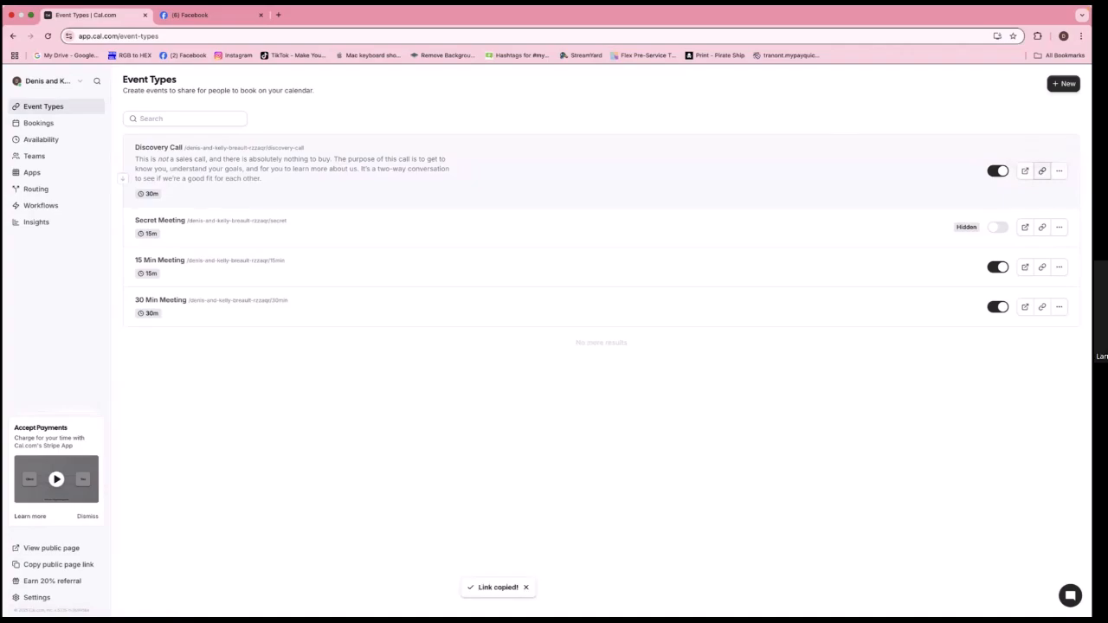